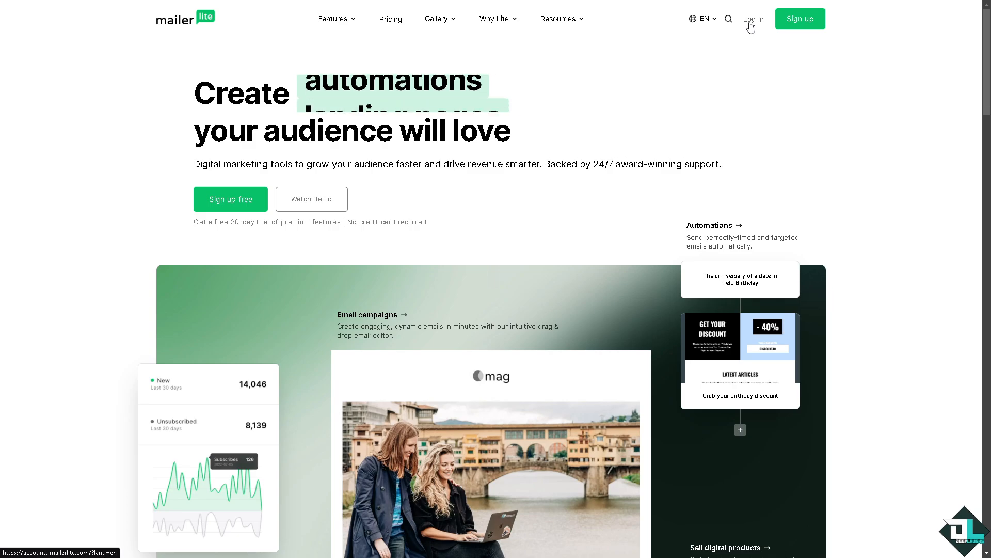
Open the MailerLite sign-in page and go to the account sign-up.
{"action": "left_click", "coordinate": [751, 21]}
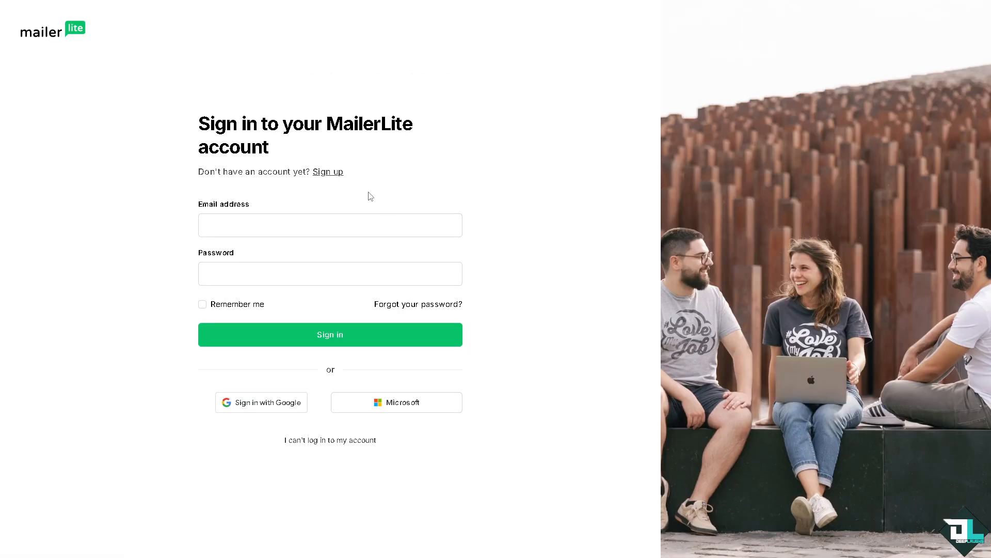
{"action": "left_click", "coordinate": [339, 174]}
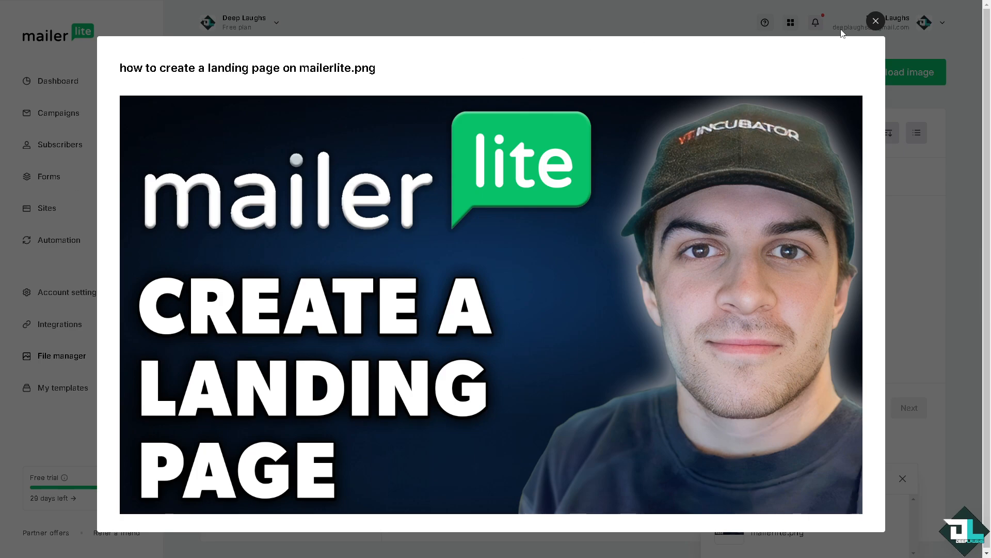
Close the image preview and start creating a new landing page in the Sites section.
{"action": "left_click", "coordinate": [875, 21]}
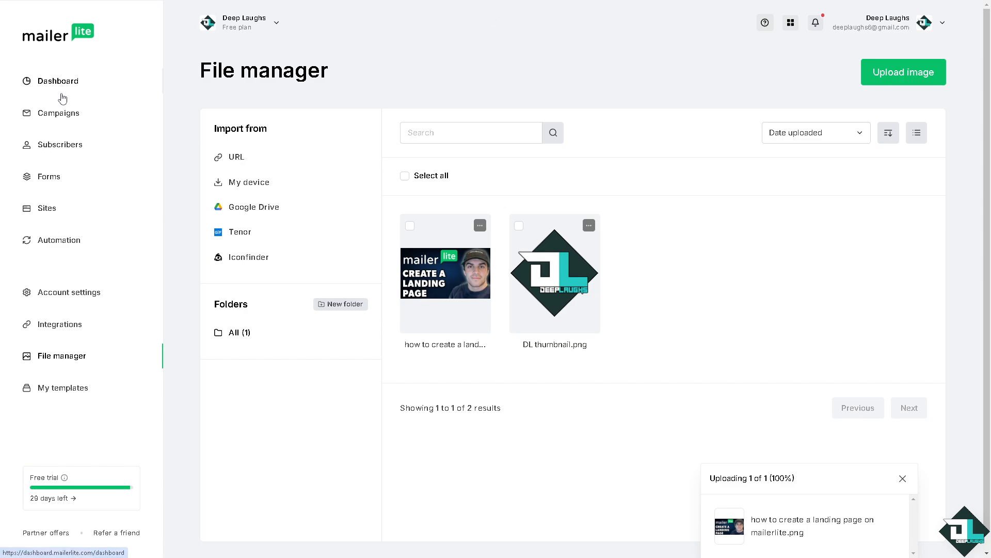
{"action": "left_click", "coordinate": [43, 209]}
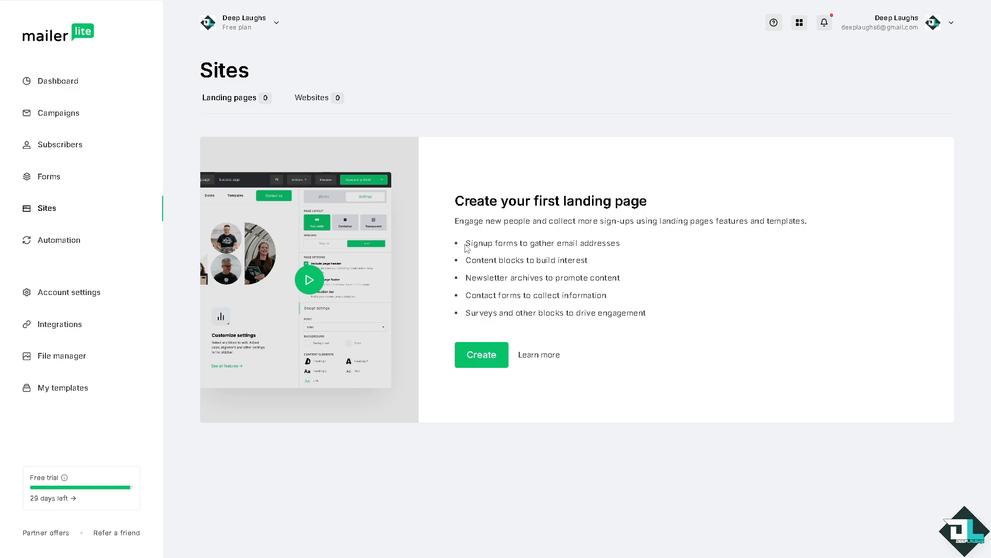
{"action": "left_click_drag", "start_coordinate": [456, 246], "coordinate": [692, 316]}
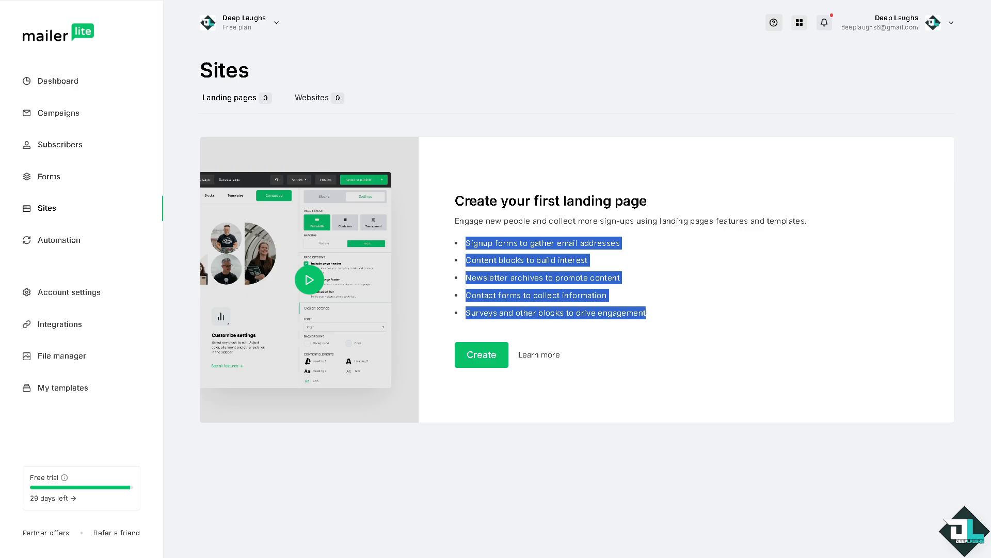
{"action": "left_click", "coordinate": [529, 282]}
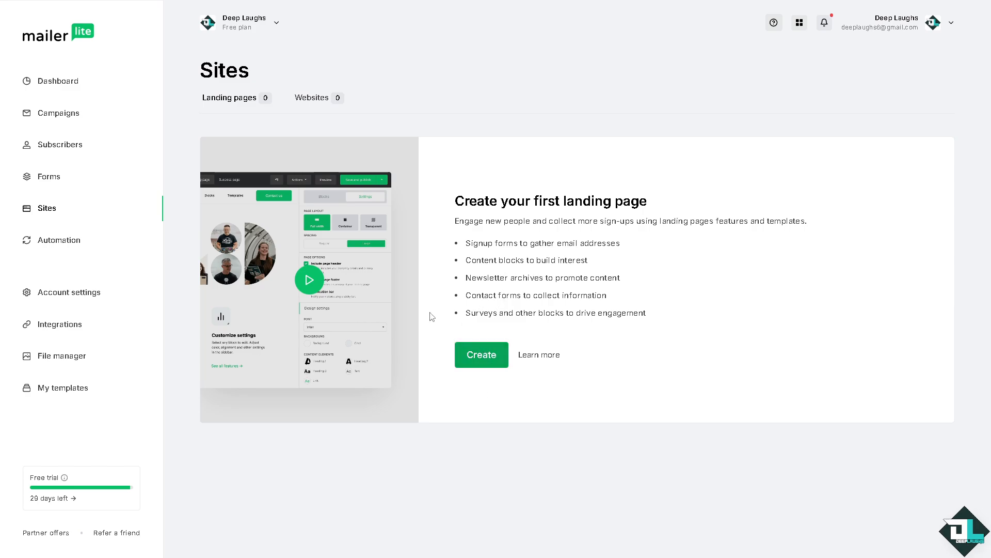
{"action": "left_click", "coordinate": [483, 355]}
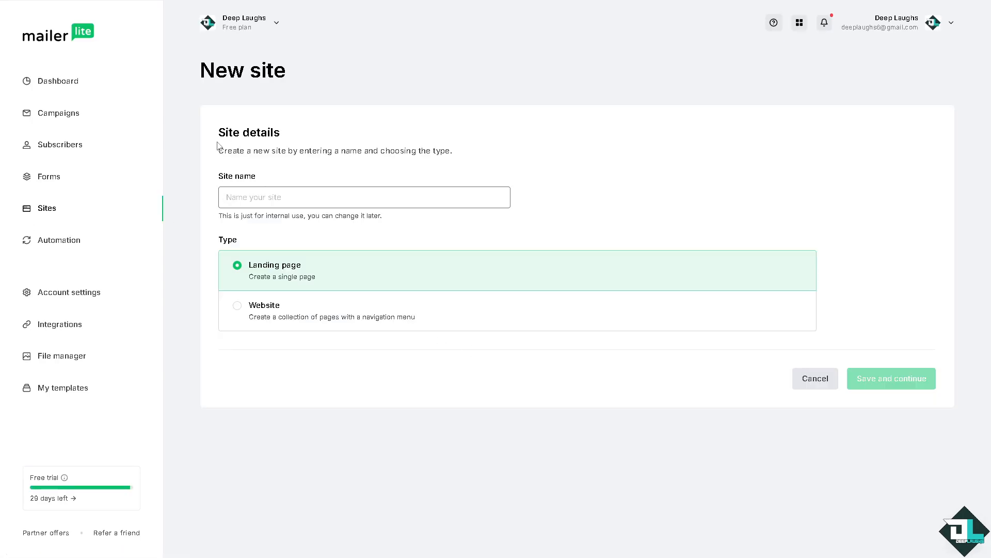
Name the new landing page site DEEP LAUGHS and select all subscriber groups for it.
{"action": "type", "text": "DEEP "}
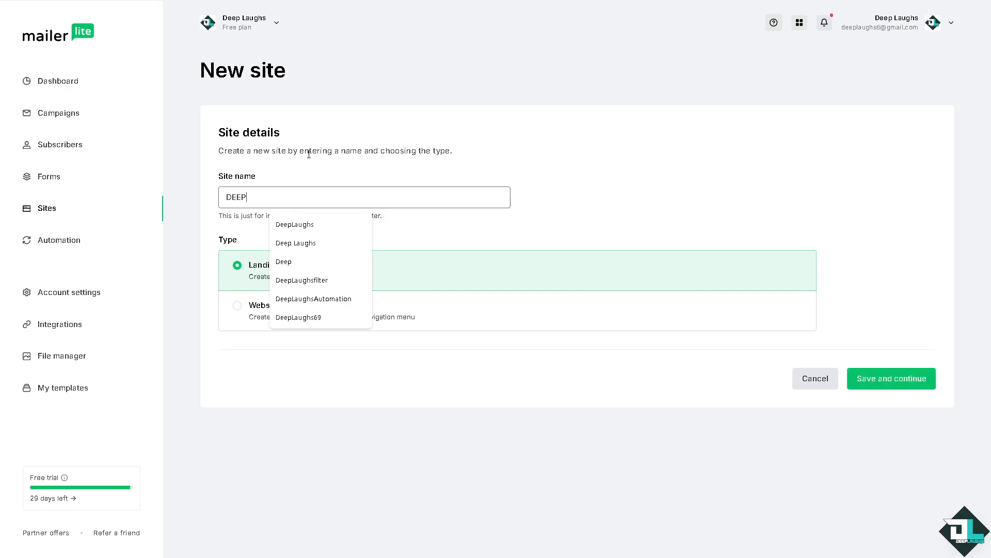
{"action": "type", "text": "ALG"}
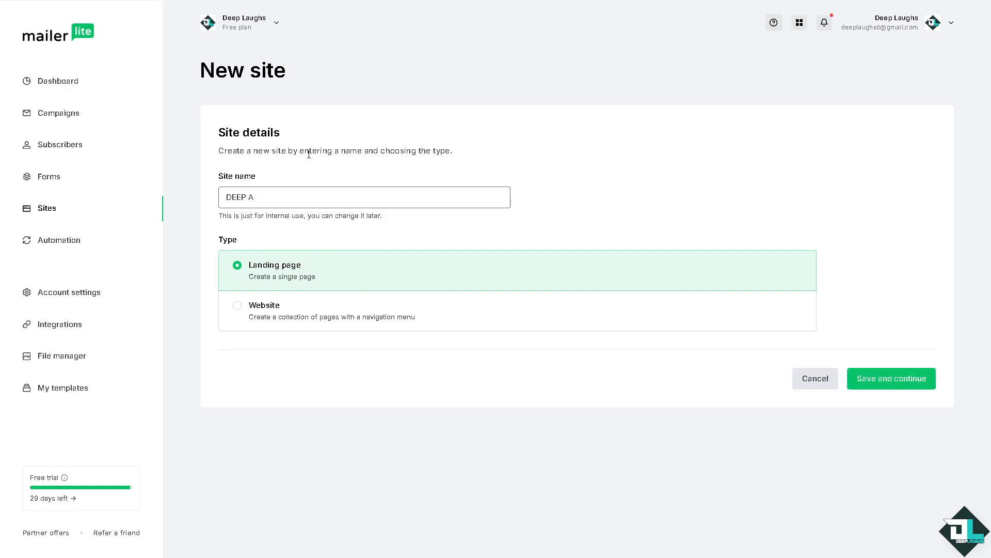
{"action": "key", "text": "BackSpace"}
{"action": "type", "text": "LAUGHS"}
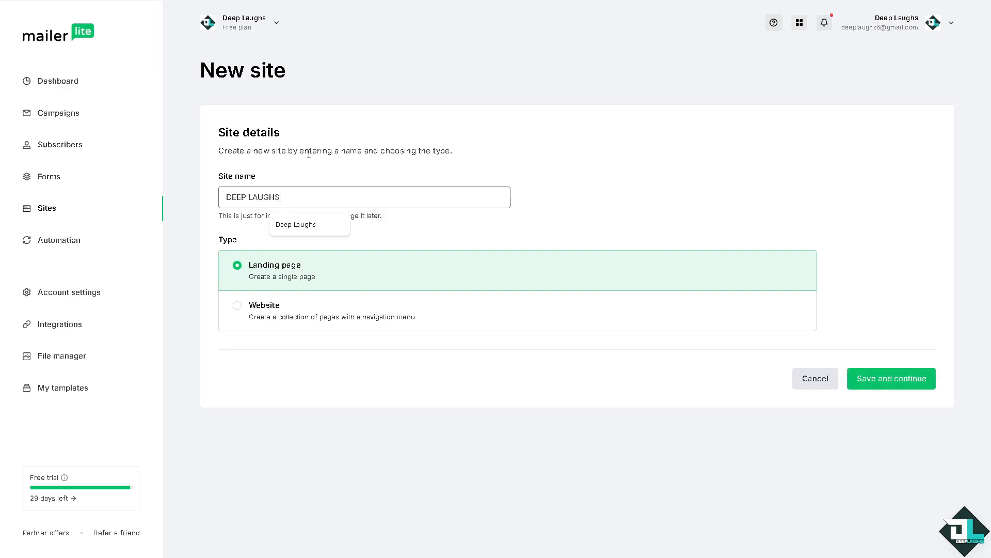
{"action": "left_click", "coordinate": [570, 177]}
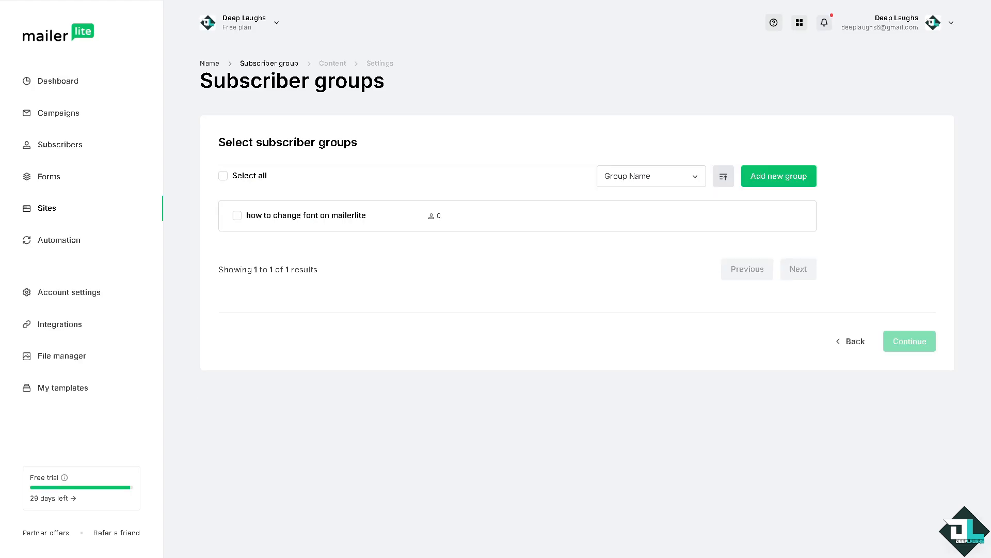
{"action": "left_click", "coordinate": [224, 176]}
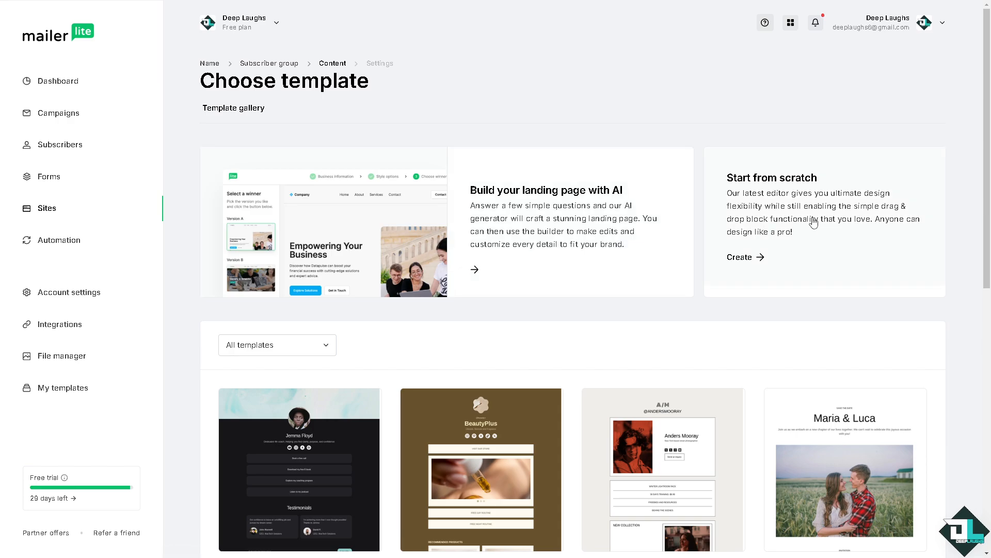
Browse the landing page template gallery, including its second page of templates.
{"action": "scroll", "coordinate": [362, 382], "scroll_direction": "down", "scroll_amount": 2}
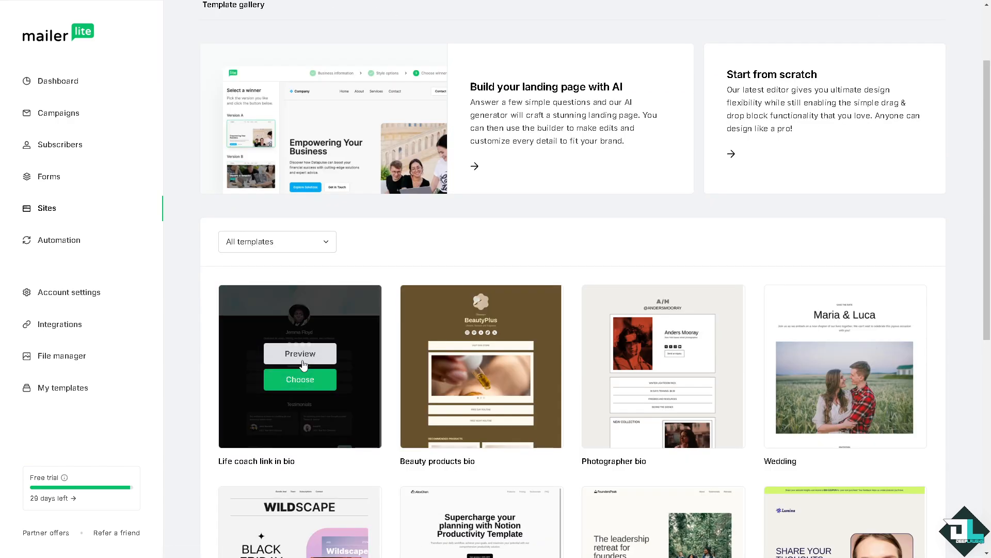
{"action": "scroll", "coordinate": [364, 349], "scroll_direction": "down", "scroll_amount": 2}
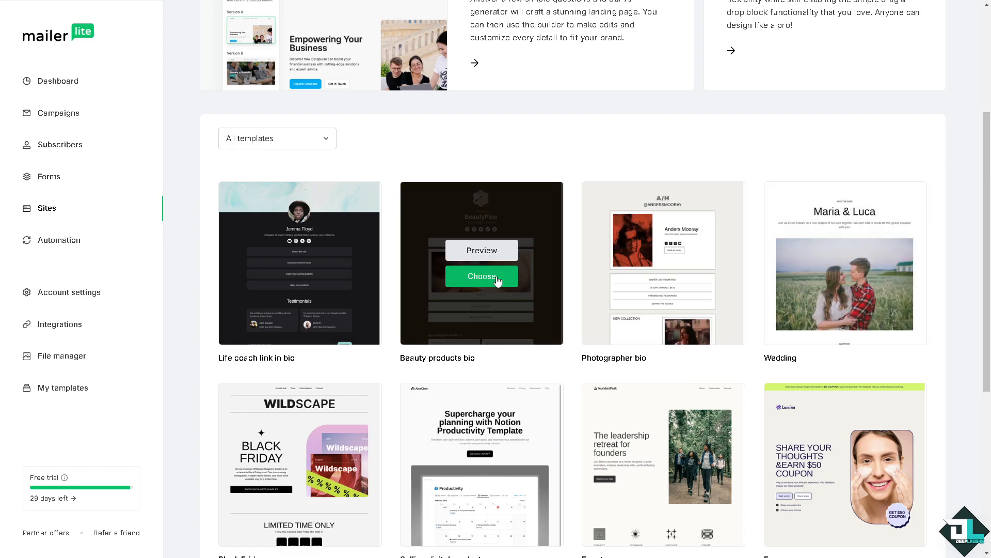
{"action": "scroll", "coordinate": [477, 274], "scroll_direction": "down", "scroll_amount": 3}
{"action": "mouse_move", "coordinate": [331, 292]}
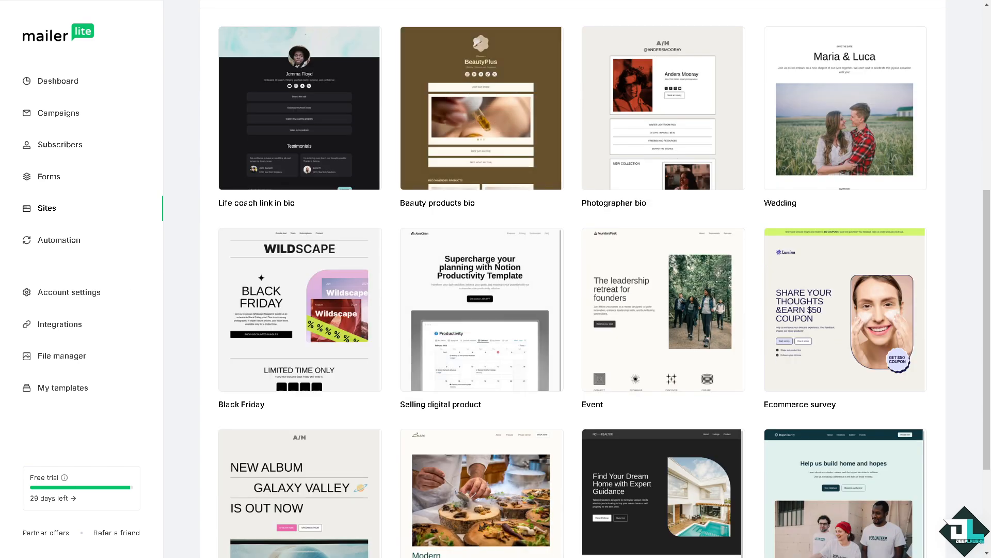
{"action": "scroll", "coordinate": [498, 310], "scroll_direction": "down", "scroll_amount": 2}
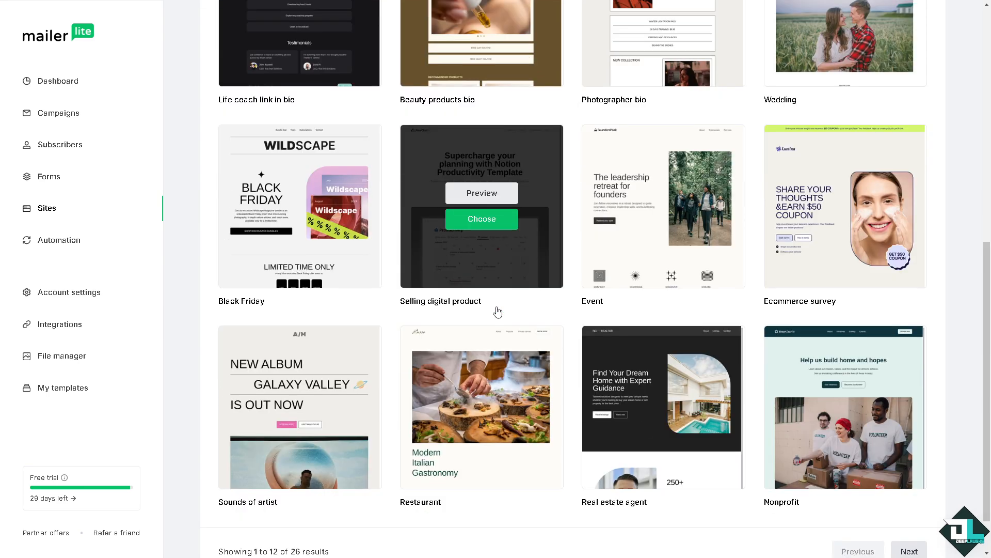
{"action": "scroll", "coordinate": [774, 232], "scroll_direction": "down", "scroll_amount": 1}
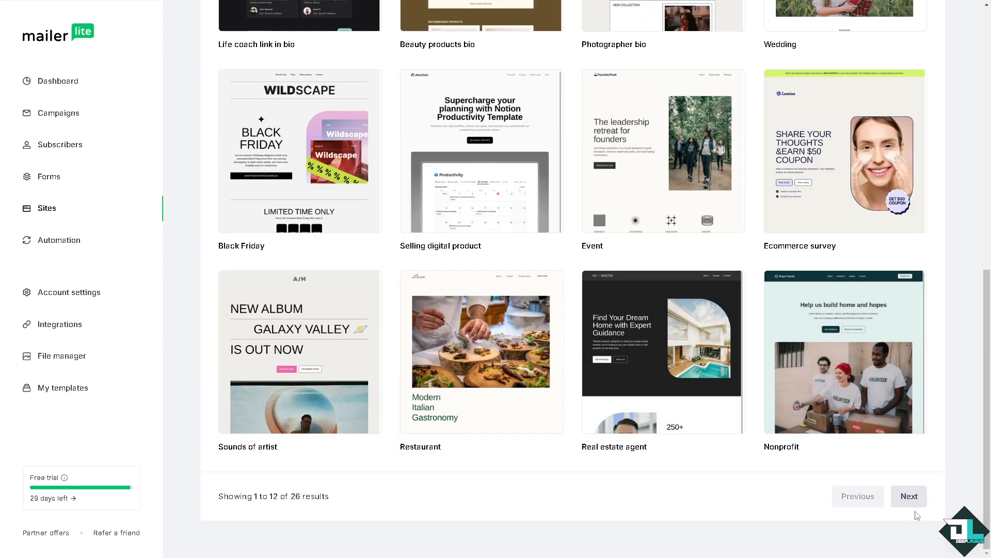
{"action": "left_click", "coordinate": [909, 495]}
{"action": "scroll", "coordinate": [622, 336], "scroll_direction": "down", "scroll_amount": 3}
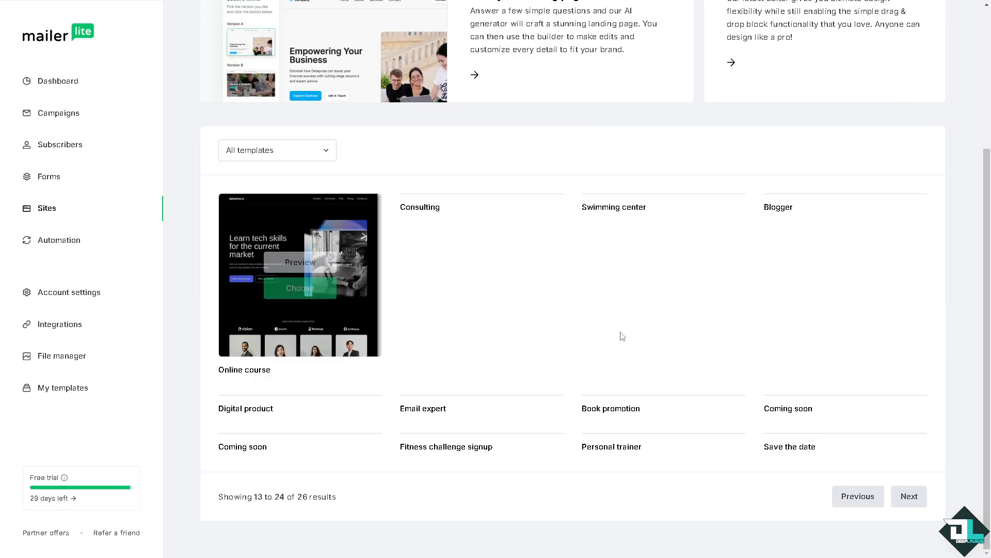
{"action": "scroll", "coordinate": [648, 340], "scroll_direction": "up", "scroll_amount": 4}
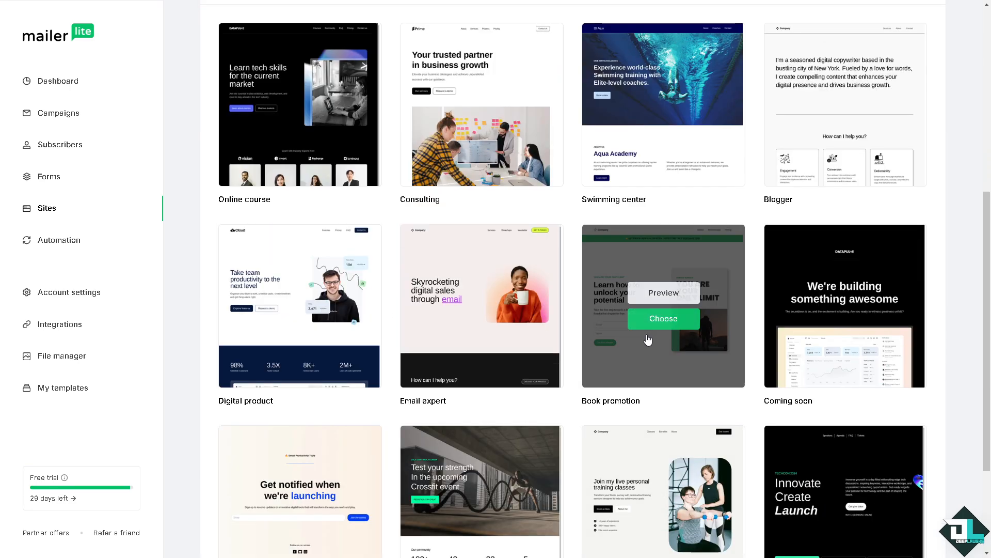
{"action": "scroll", "coordinate": [648, 340], "scroll_direction": "up", "scroll_amount": 1}
{"action": "scroll", "coordinate": [647, 339], "scroll_direction": "up", "scroll_amount": 3}
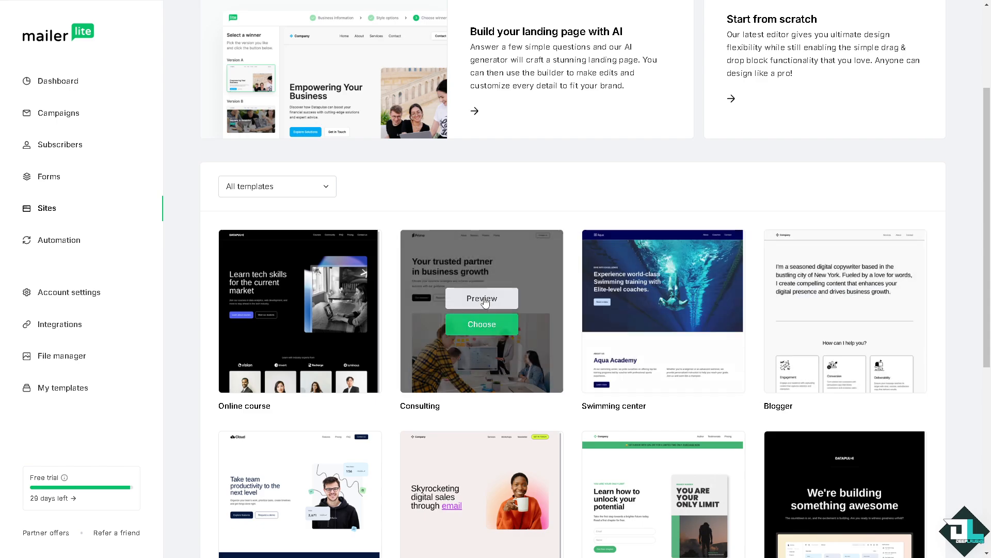
{"action": "scroll", "coordinate": [474, 314], "scroll_direction": "down", "scroll_amount": 2}
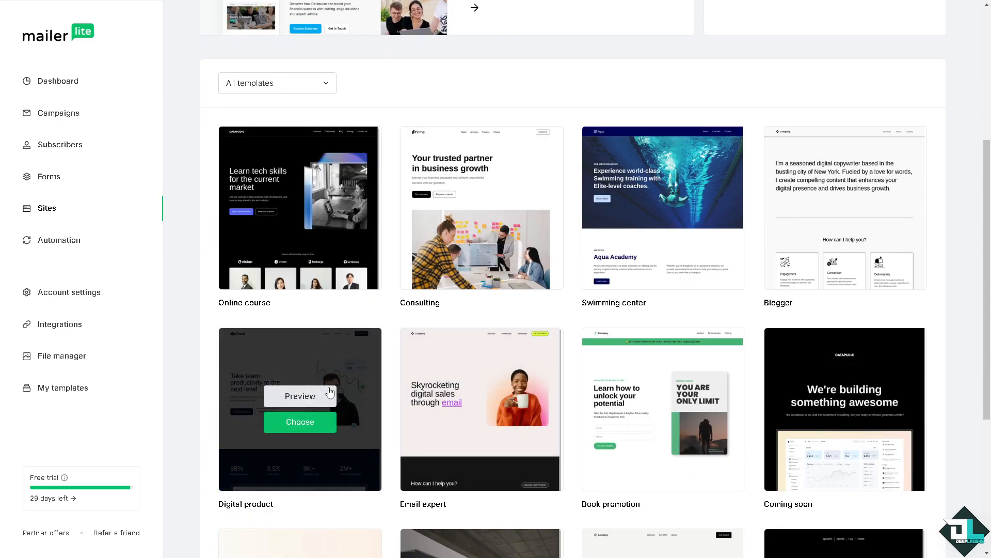
Preview the Digital product template, select it for the landing page and continue to the builder.
{"action": "left_click", "coordinate": [288, 395]}
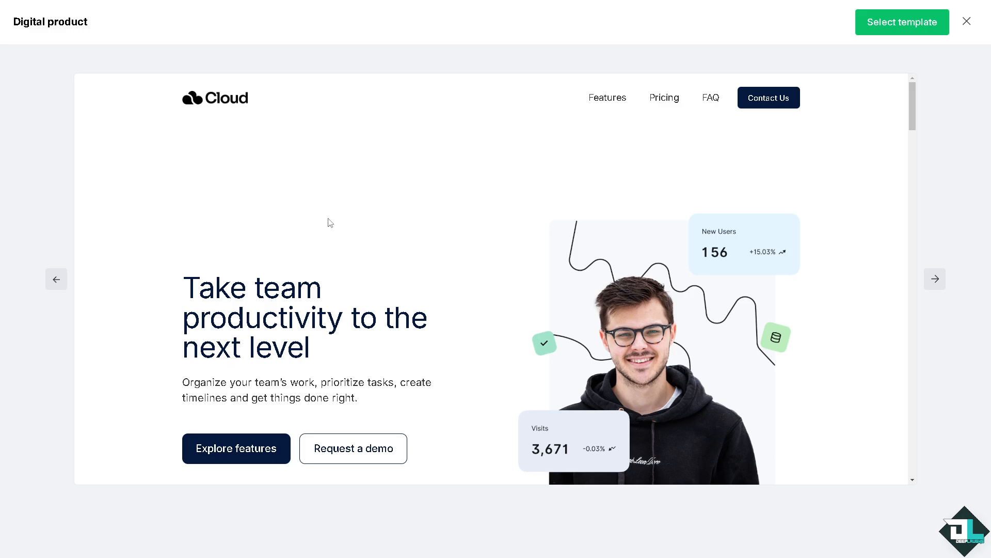
{"action": "scroll", "coordinate": [469, 324], "scroll_direction": "down", "scroll_amount": 2}
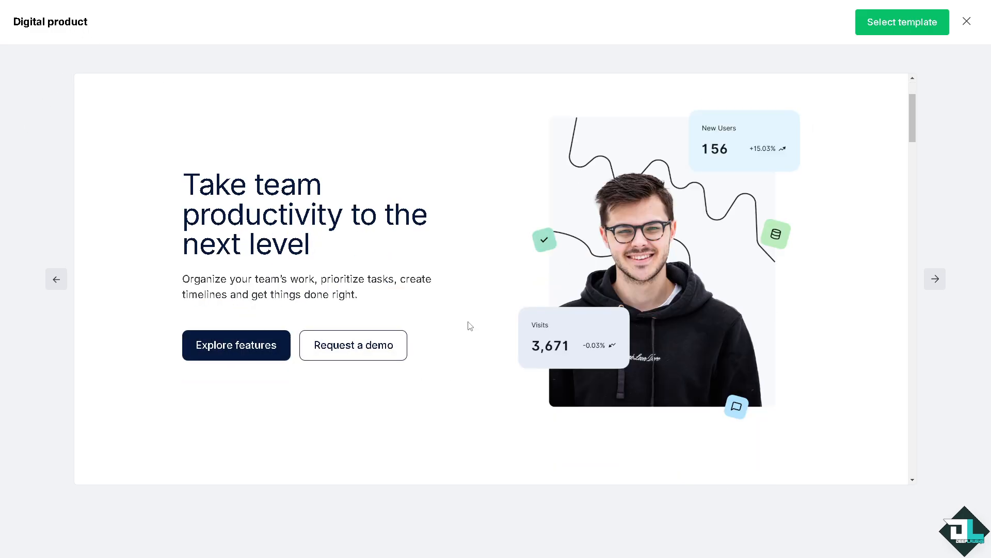
{"action": "scroll", "coordinate": [470, 325], "scroll_direction": "up", "scroll_amount": 2}
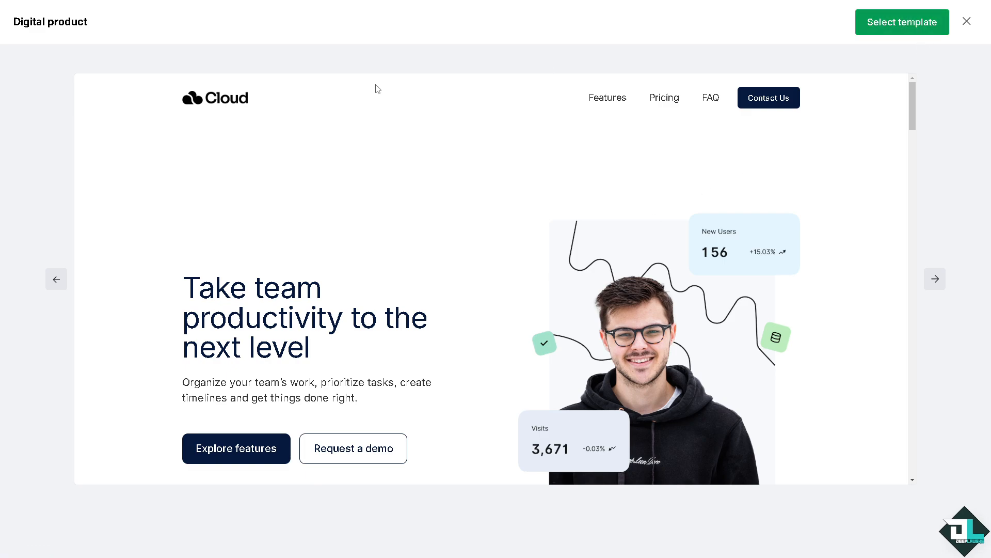
{"action": "left_click", "coordinate": [897, 23]}
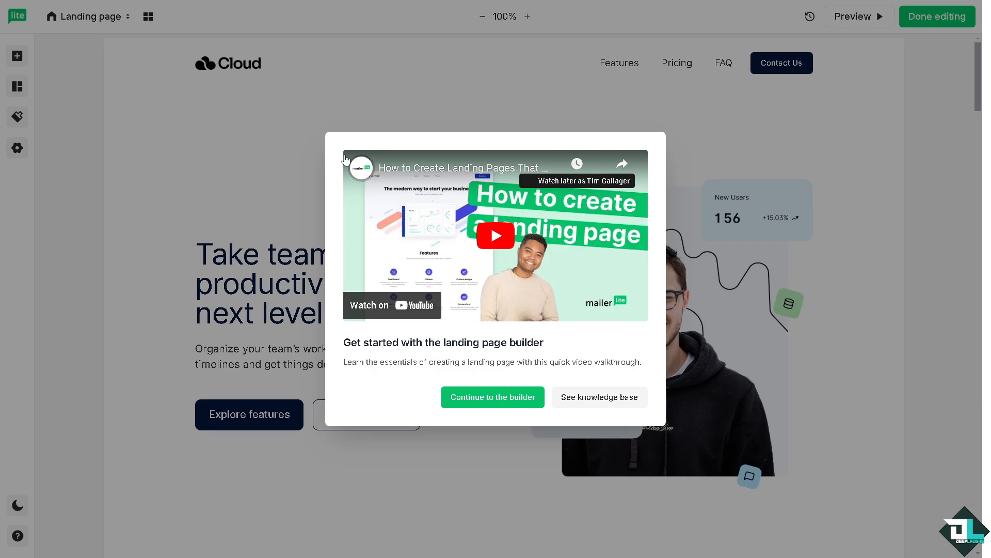
{"action": "left_click", "coordinate": [518, 402]}
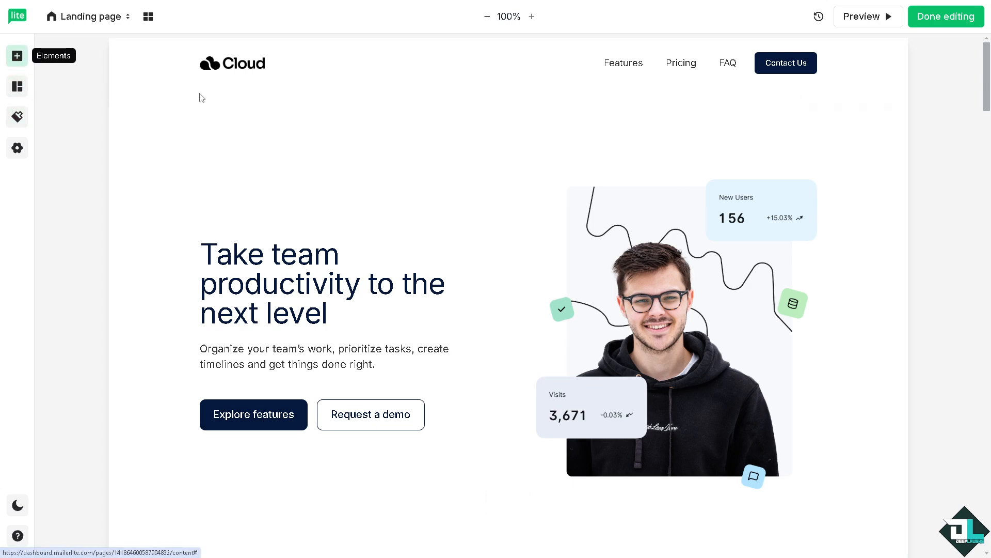
Replace the hero section's image with the uploaded file "how to create a landing page on mailerlite.png".
{"action": "left_click", "coordinate": [649, 286]}
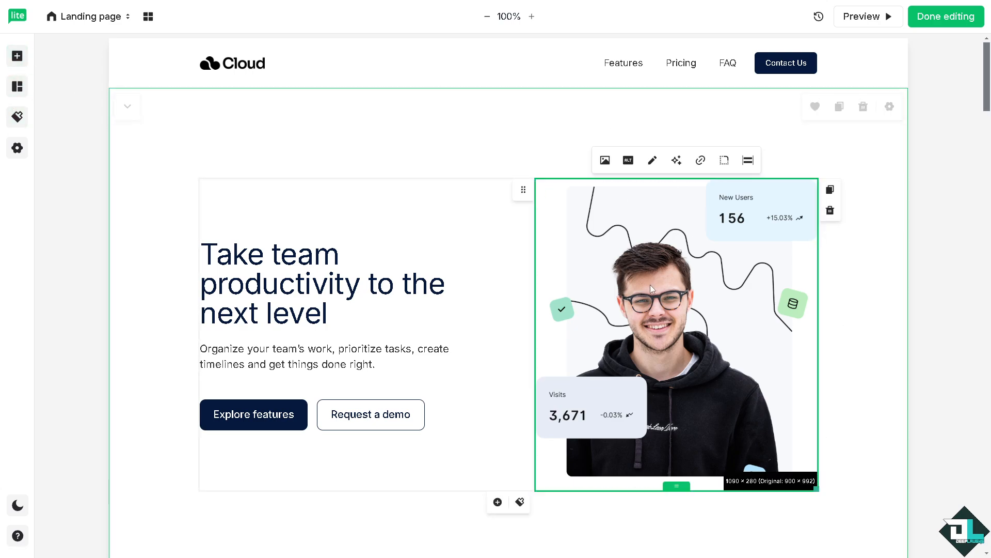
{"action": "left_click", "coordinate": [605, 160]}
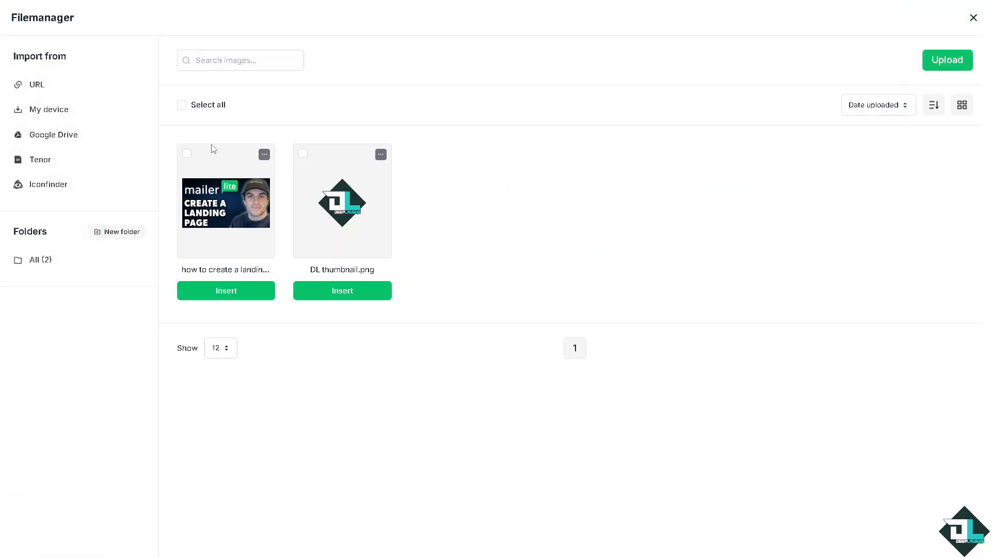
{"action": "left_click", "coordinate": [189, 155]}
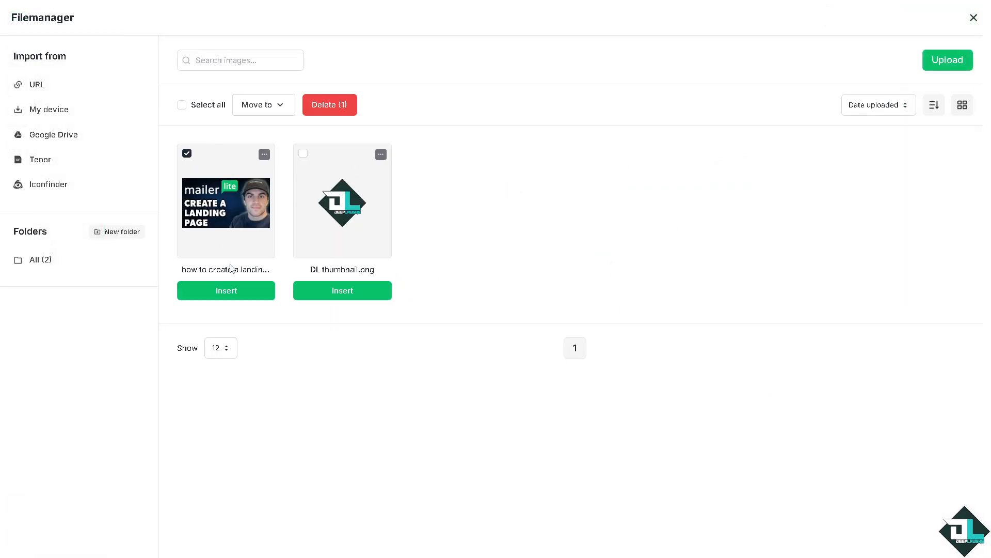
{"action": "left_click", "coordinate": [241, 290]}
{"action": "scroll", "coordinate": [604, 289], "scroll_direction": "down", "scroll_amount": 3}
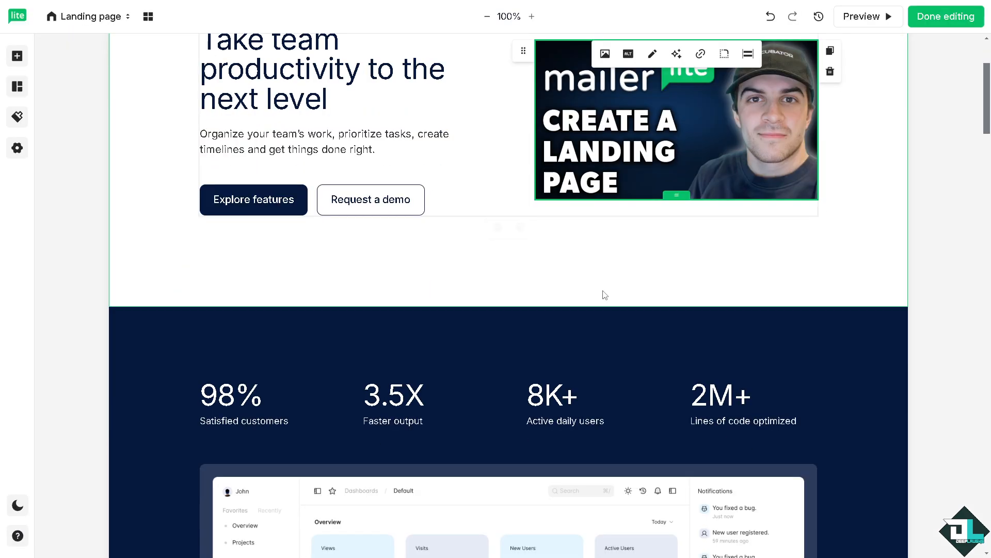
{"action": "scroll", "coordinate": [605, 293], "scroll_direction": "up", "scroll_amount": 3}
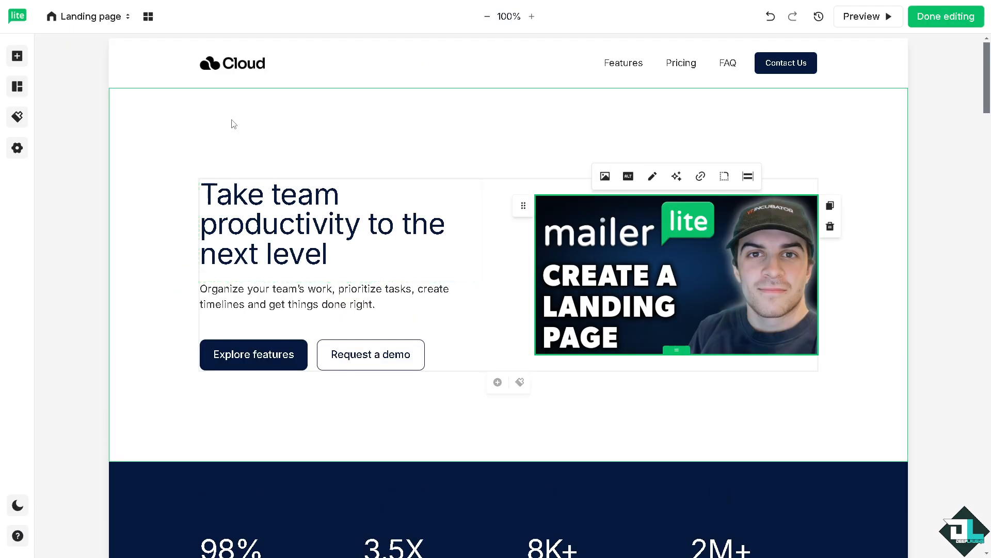
Replace the Cloud logo in the page header with DL thumbnail.png from the file manager.
{"action": "left_click", "coordinate": [234, 67]}
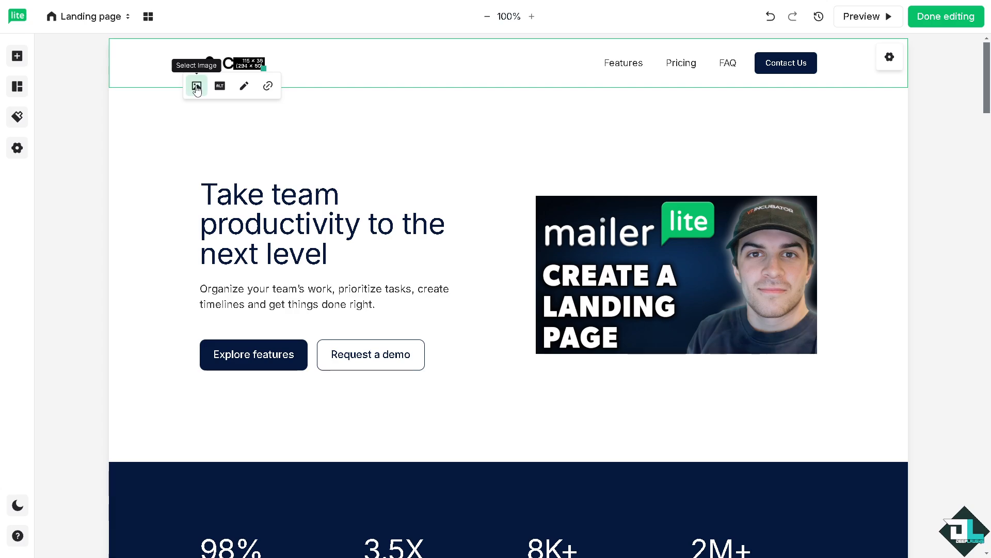
{"action": "left_click", "coordinate": [197, 89]}
{"action": "left_click", "coordinate": [303, 153]}
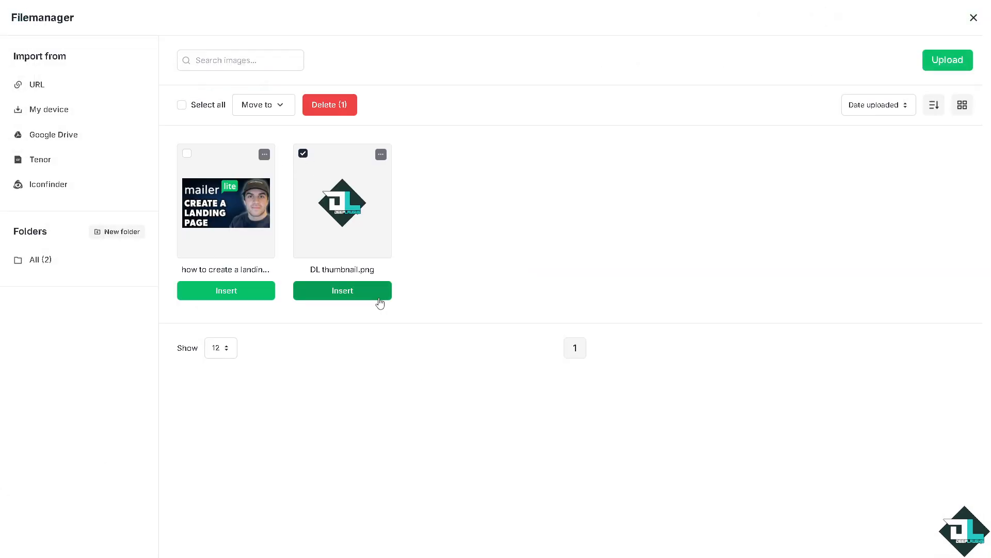
{"action": "left_click", "coordinate": [372, 299]}
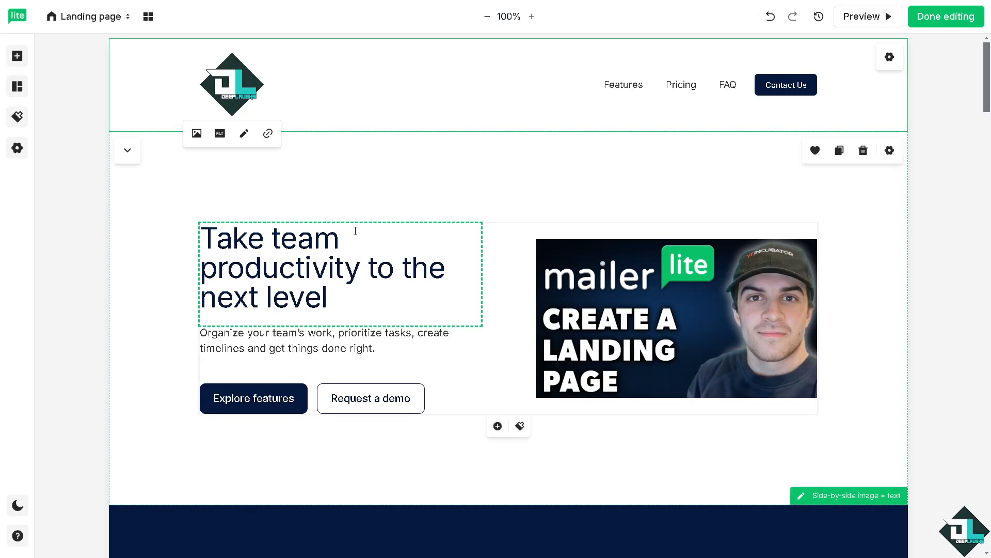
Replace the hero section's heading text with "DEEP LAUGHS".
{"action": "left_click", "coordinate": [323, 276]}
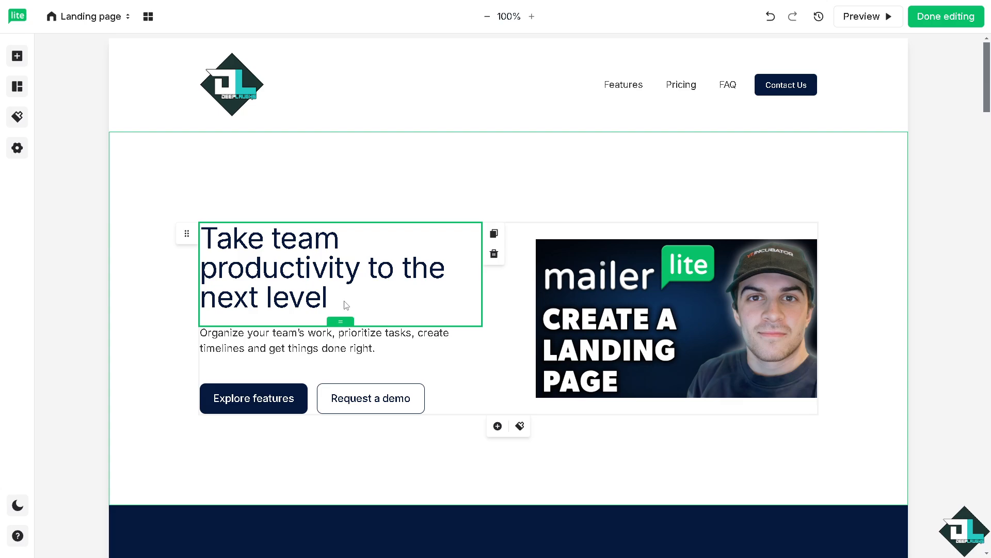
{"action": "left_click_drag", "start_coordinate": [328, 299], "coordinate": [206, 245]}
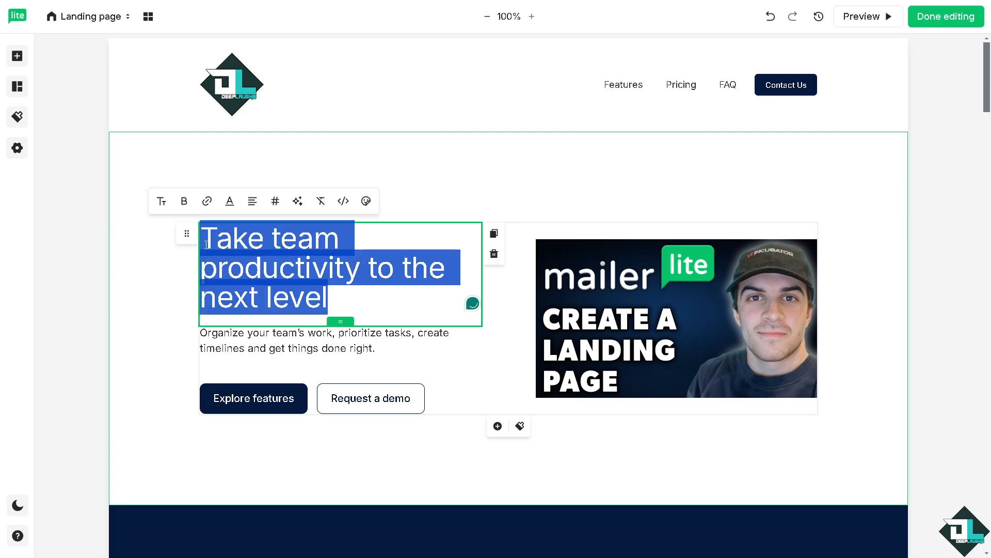
{"action": "type", "text": "DE"}
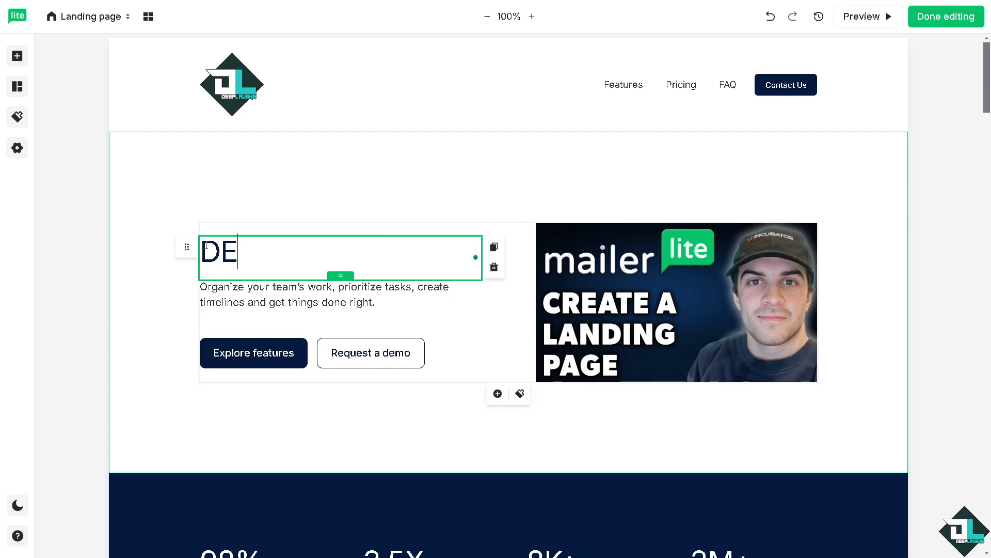
{"action": "type", "text": "EP LAUGHS"}
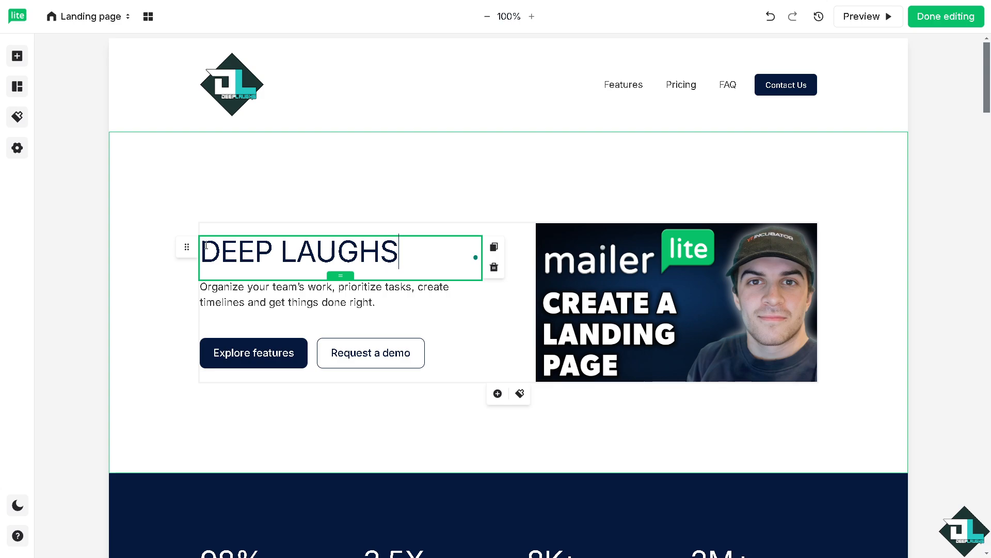
Replace the paragraph below the hero heading with the copied text "How to Create a Landing Page on Mailerlite".
{"action": "double_click", "coordinate": [216, 288]}
{"action": "left_click_drag", "start_coordinate": [401, 310], "coordinate": [186, 287]}
{"action": "type", "text": "How to Create a Landing Page on Mailerlite"}
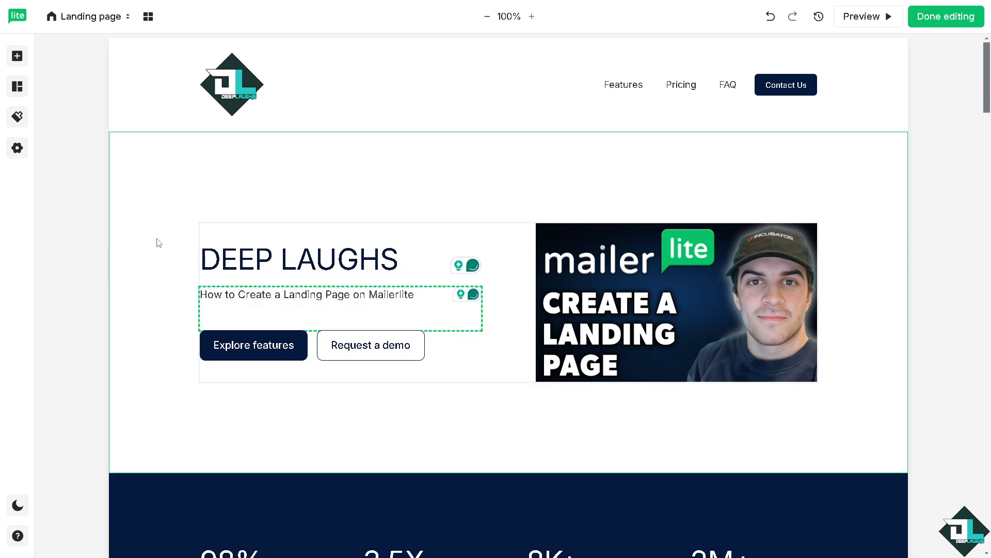
Change the text color of the DEEP LAUGHS heading to teal from the popular colors.
{"action": "left_click", "coordinate": [284, 261]}
{"action": "left_click_drag", "start_coordinate": [400, 259], "coordinate": [186, 256]}
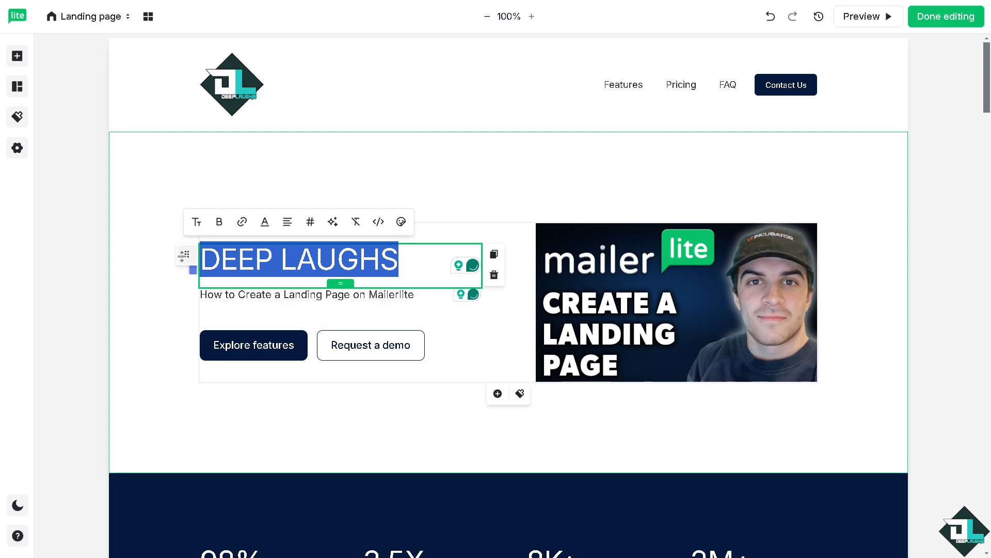
{"action": "left_click", "coordinate": [265, 222]}
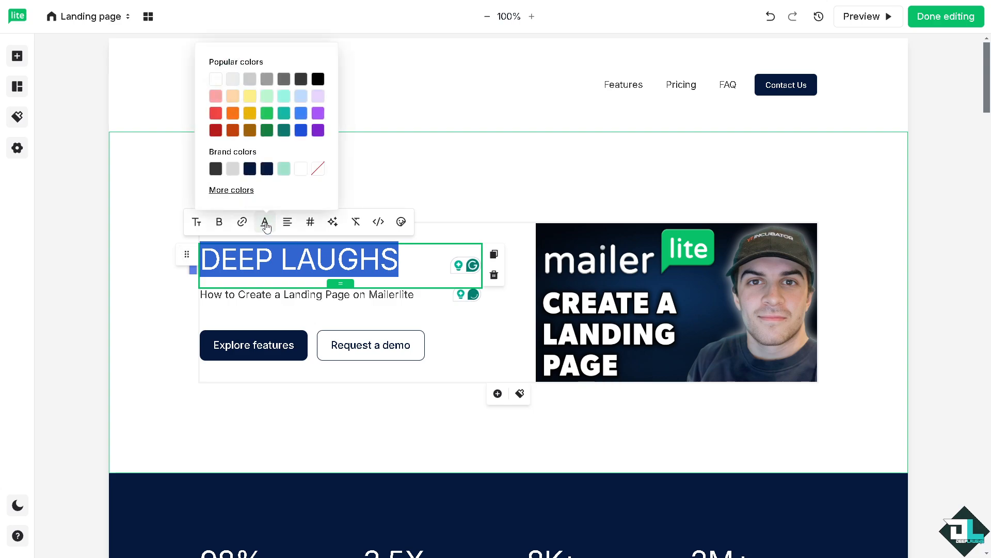
{"action": "left_click", "coordinate": [284, 113]}
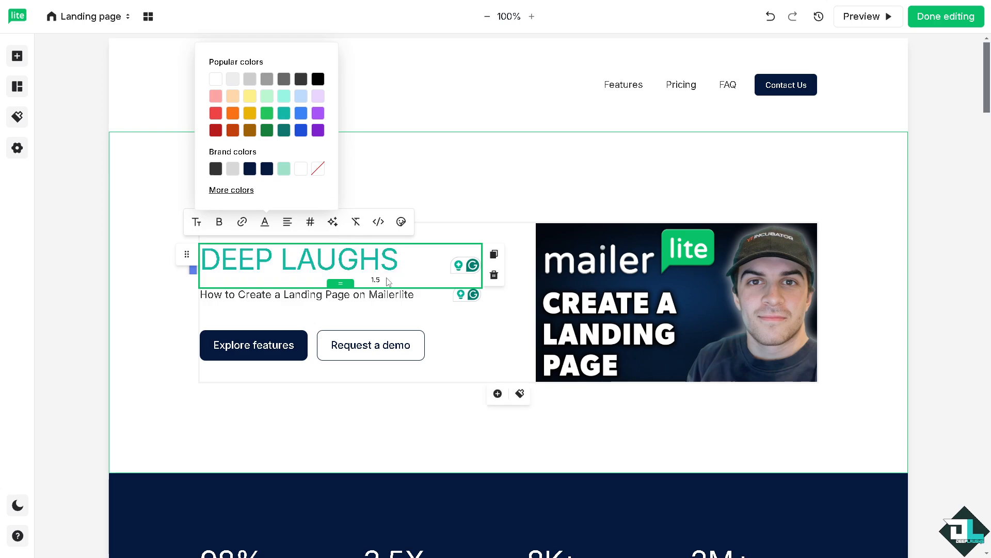
{"action": "left_click_drag", "start_coordinate": [414, 295], "coordinate": [193, 295]}
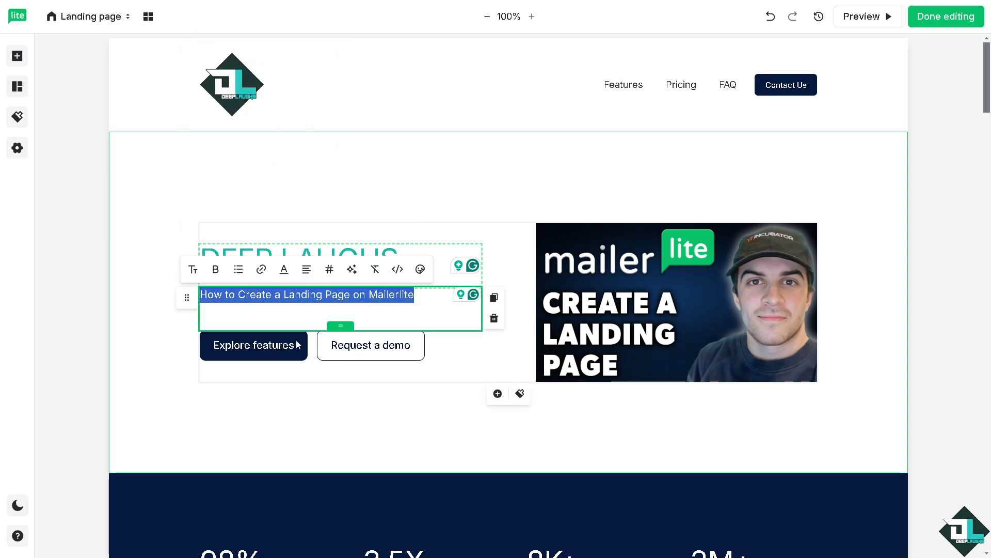
{"action": "left_click", "coordinate": [269, 348]}
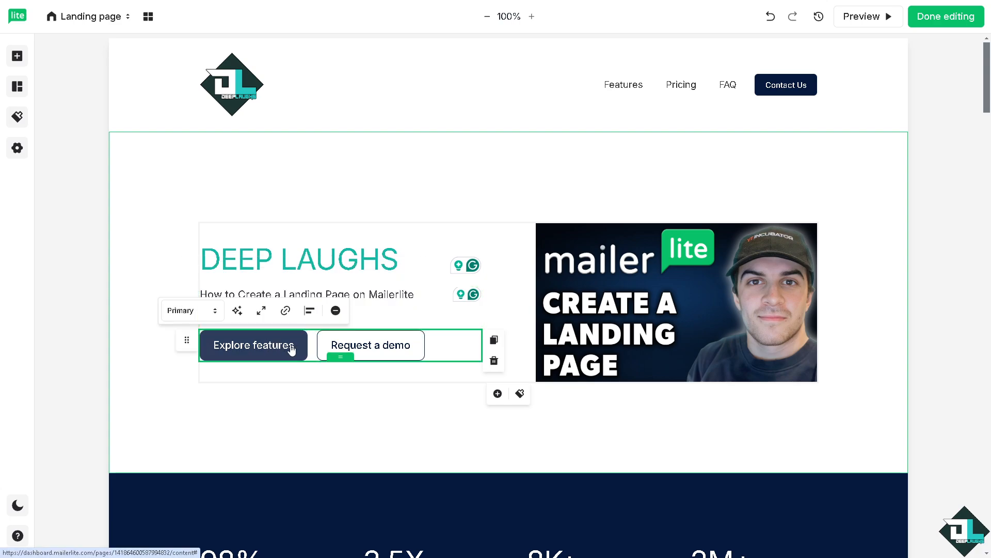
{"action": "left_click_drag", "start_coordinate": [292, 346], "coordinate": [193, 345]}
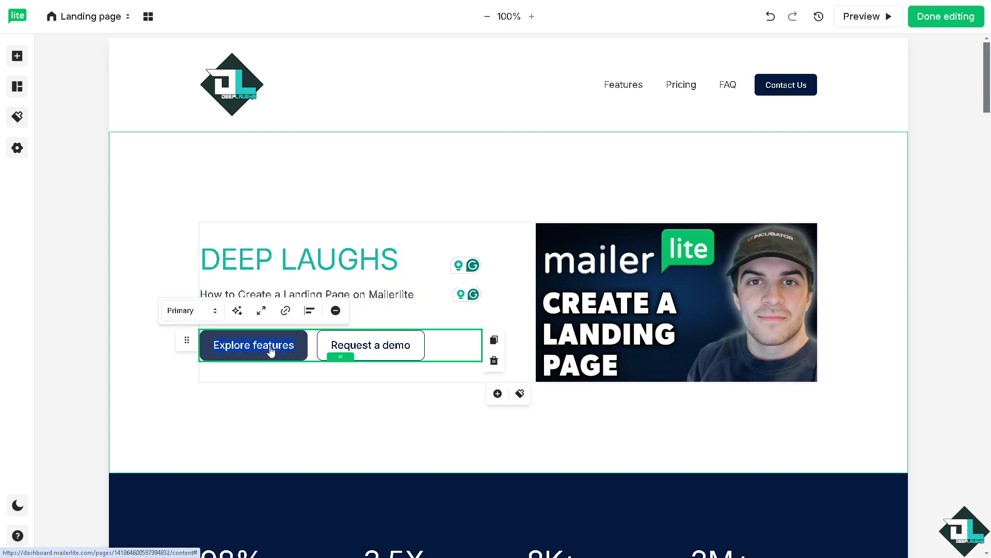
{"action": "left_click", "coordinate": [311, 412]}
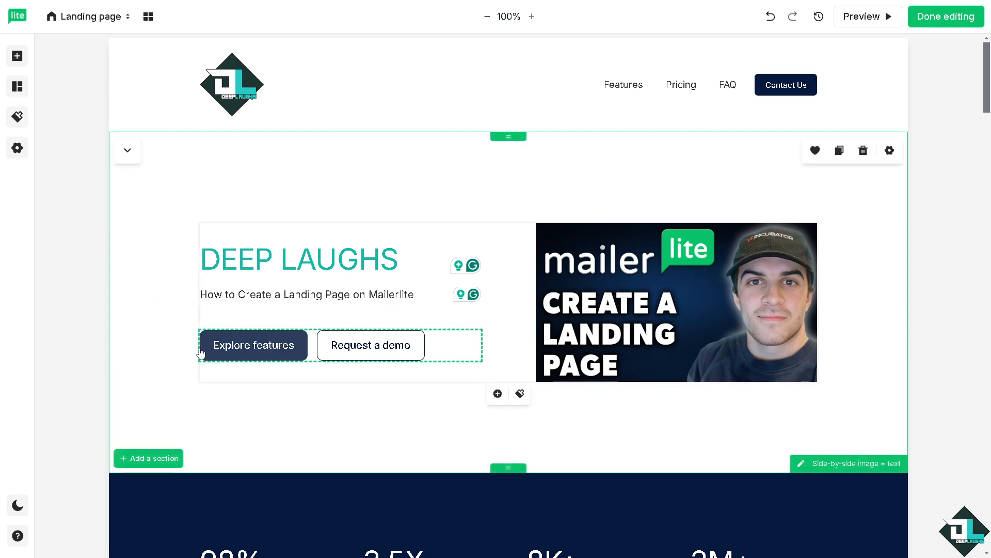
Add the pre-built "Side-by-side image + text" hero section directly below the DEEP LAUGHS hero section.
{"action": "scroll", "coordinate": [278, 411], "scroll_direction": "down", "scroll_amount": 2}
{"action": "left_click", "coordinate": [158, 356]}
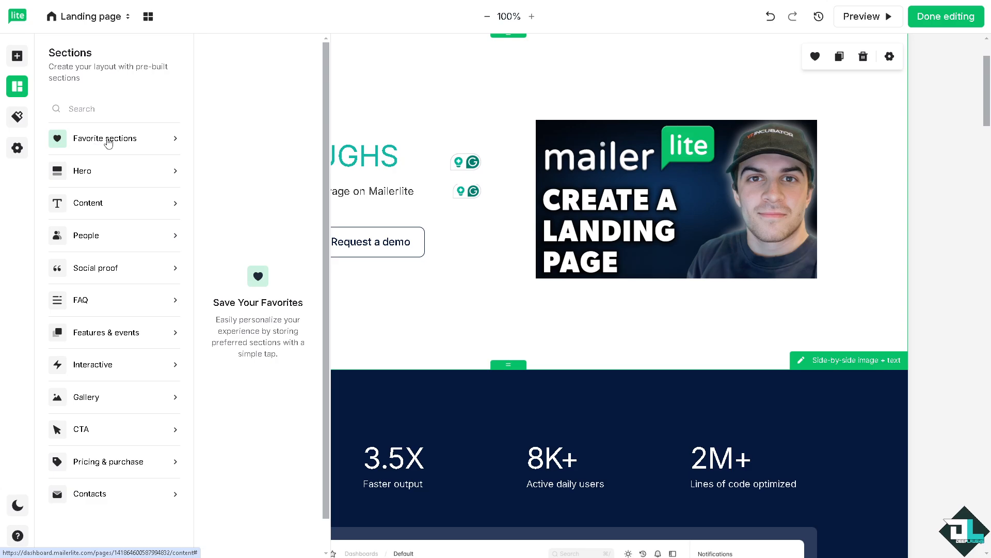
{"action": "mouse_move", "coordinate": [119, 176]}
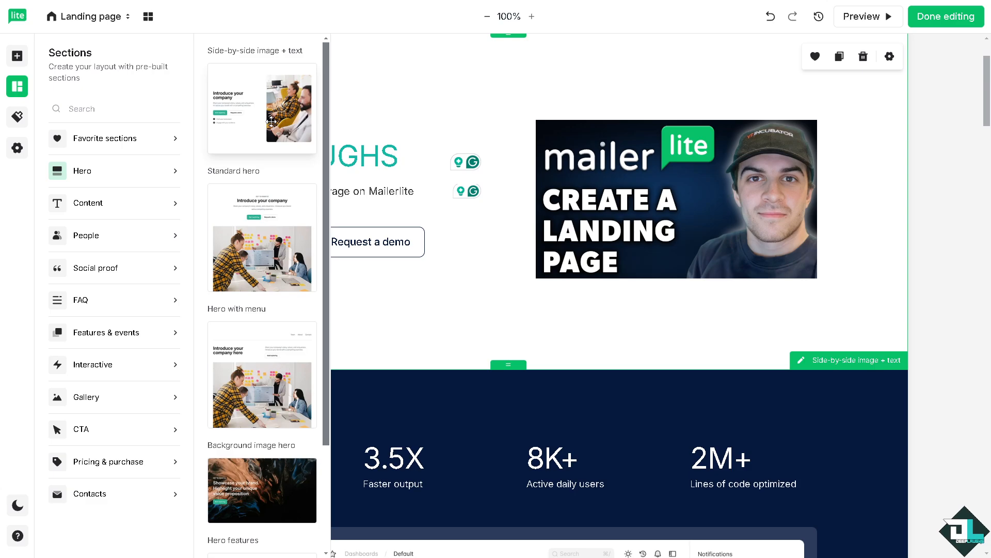
{"action": "left_click_drag", "start_coordinate": [285, 119], "coordinate": [393, 345]}
Examine the layout of the newly added "Introduce your company" section and the hero section above it.
{"action": "scroll", "coordinate": [293, 366], "scroll_direction": "down", "scroll_amount": 2}
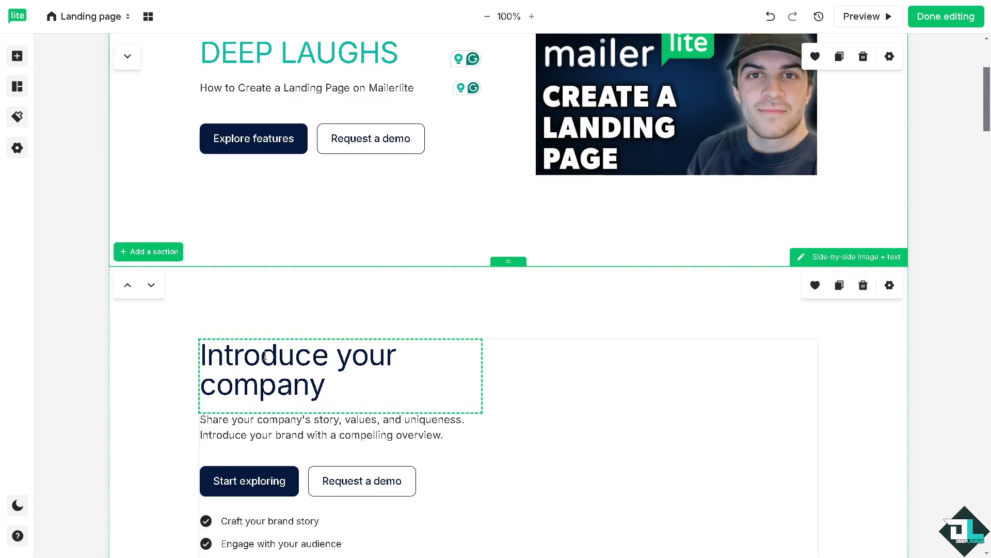
{"action": "scroll", "coordinate": [264, 355], "scroll_direction": "down", "scroll_amount": 2}
{"action": "scroll", "coordinate": [339, 294], "scroll_direction": "up", "scroll_amount": 3}
{"action": "scroll", "coordinate": [745, 420], "scroll_direction": "down", "scroll_amount": 5}
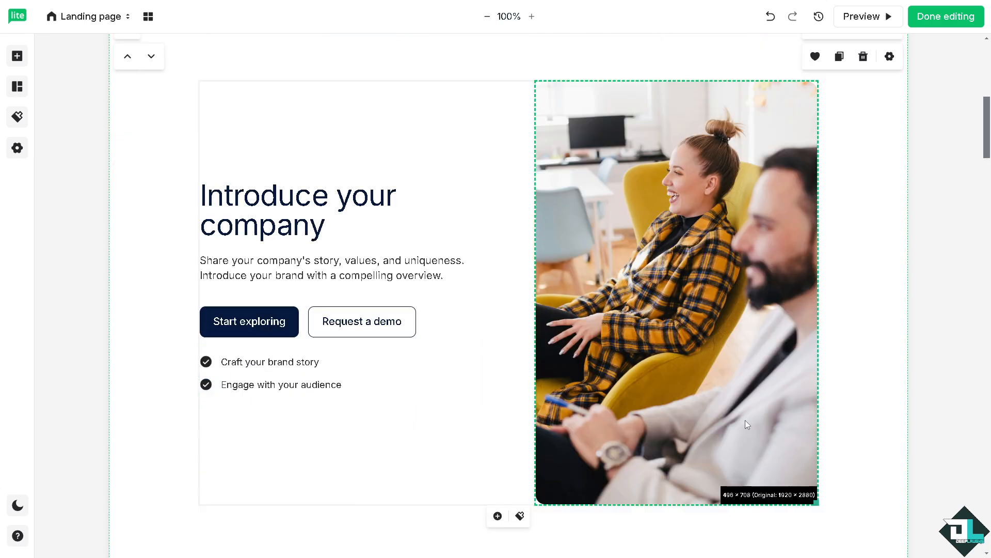
{"action": "scroll", "coordinate": [747, 389], "scroll_direction": "up", "scroll_amount": 3}
{"action": "scroll", "coordinate": [733, 377], "scroll_direction": "down", "scroll_amount": 3}
{"action": "scroll", "coordinate": [732, 377], "scroll_direction": "up", "scroll_amount": 8}
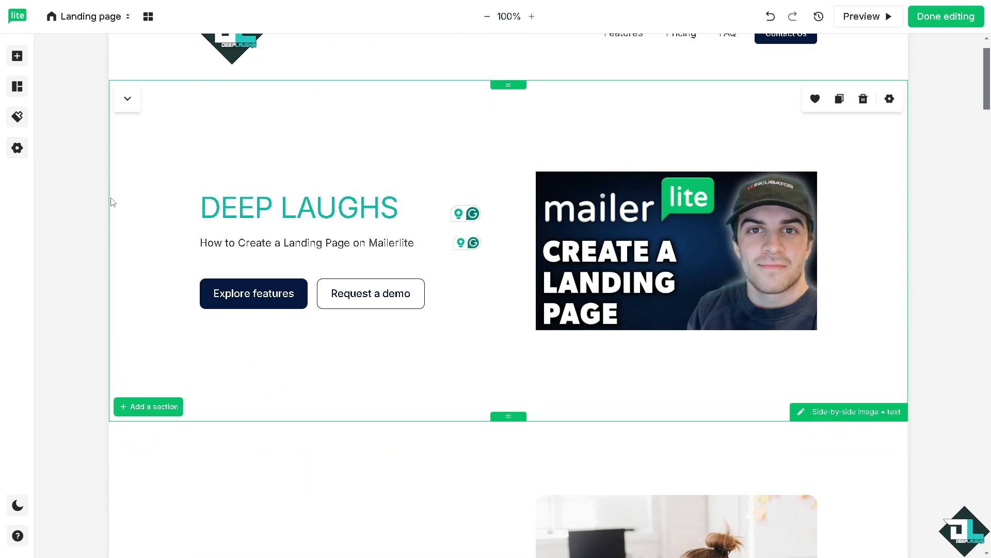
{"action": "scroll", "coordinate": [516, 425], "scroll_direction": "down", "scroll_amount": 4}
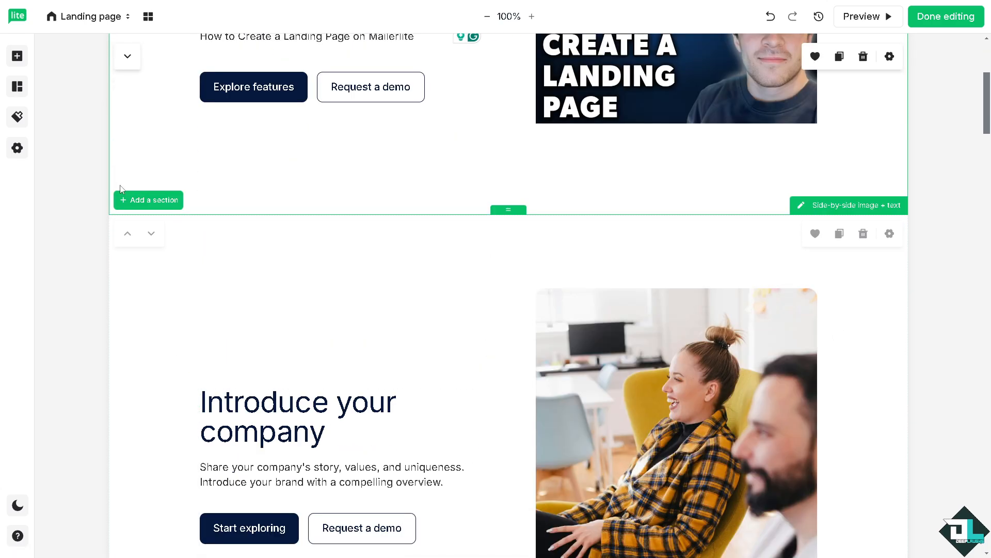
Browse the pre-built section categories, including Content, People, Features & events, CTA and Pricing & purchase.
{"action": "left_click", "coordinate": [147, 201]}
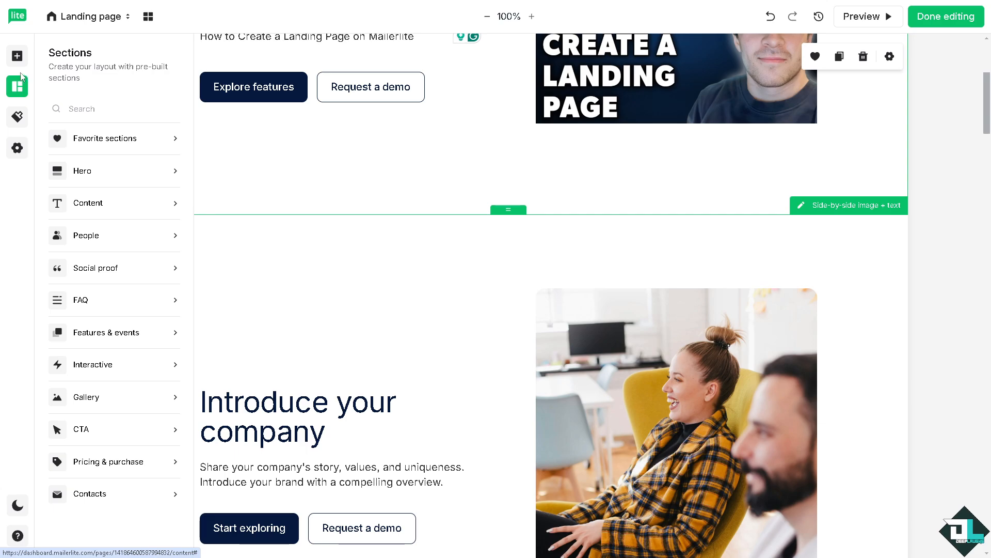
{"action": "mouse_move", "coordinate": [134, 198]}
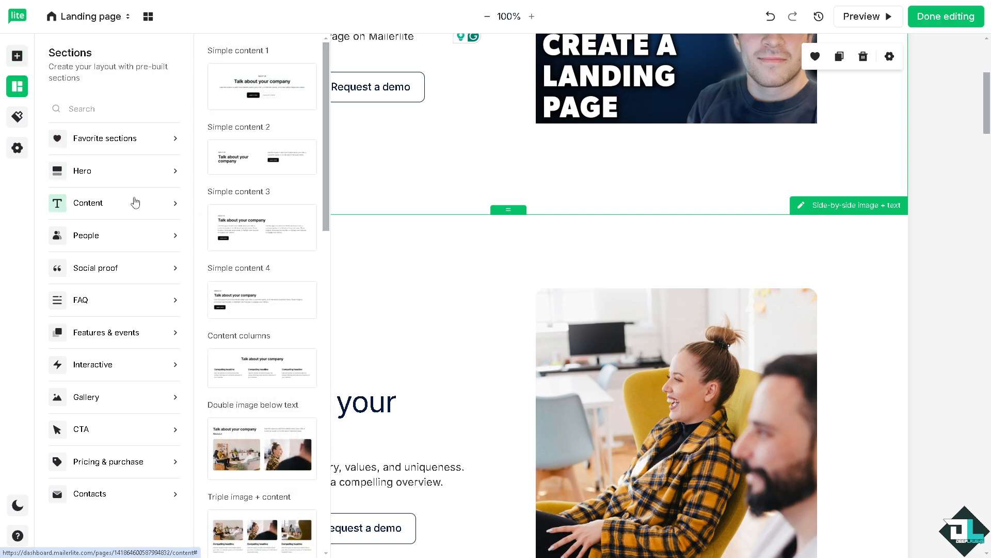
{"action": "scroll", "coordinate": [261, 227], "scroll_direction": "down", "scroll_amount": 3}
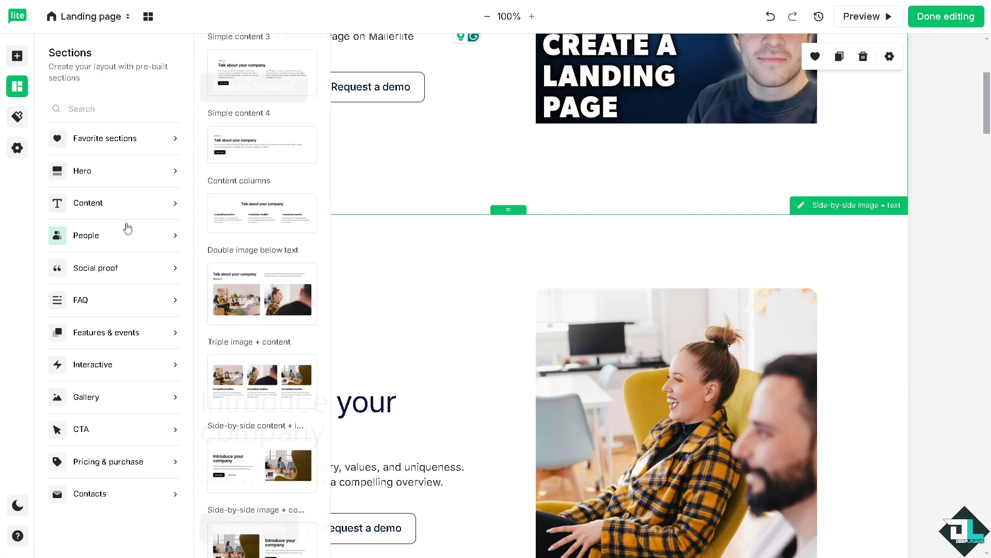
{"action": "mouse_move", "coordinate": [111, 237]}
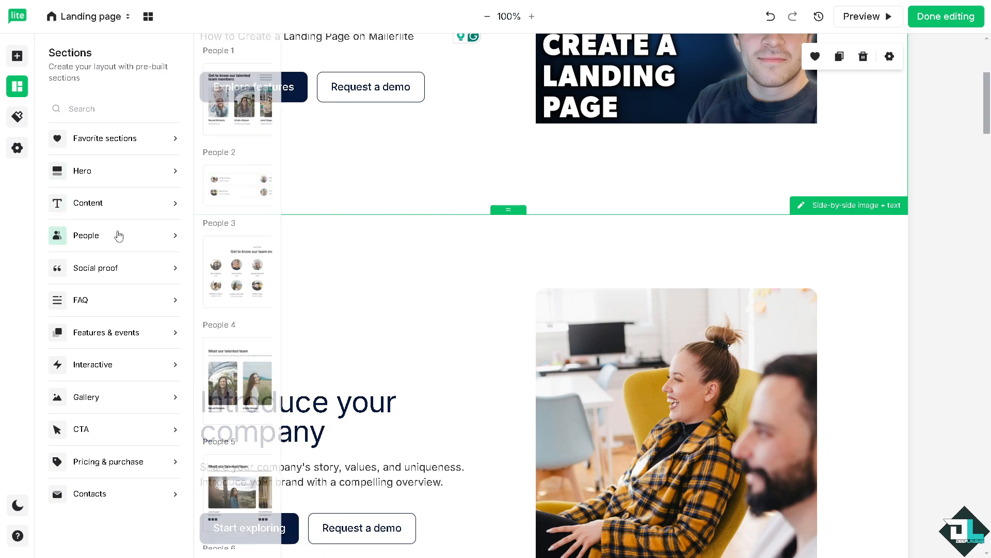
{"action": "mouse_move", "coordinate": [171, 338]}
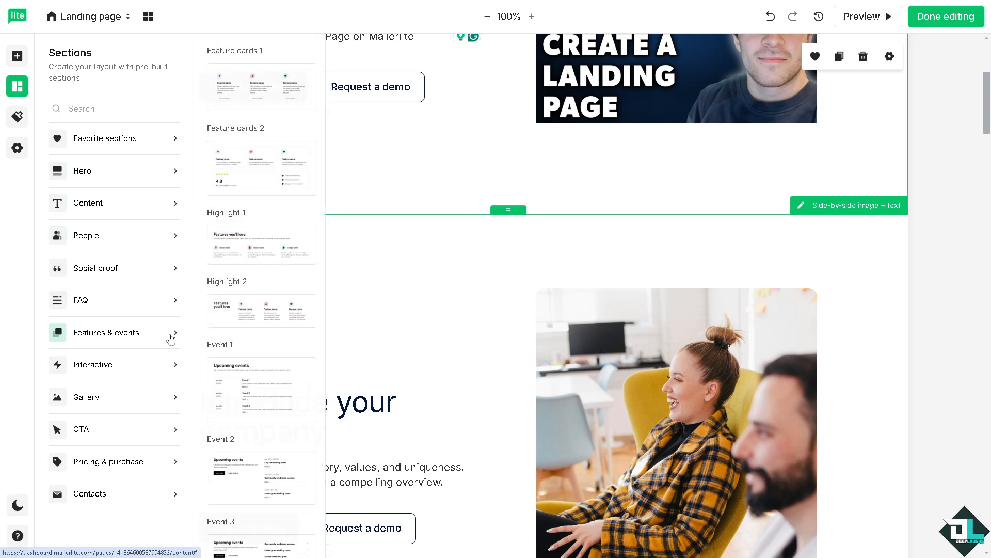
{"action": "mouse_move", "coordinate": [139, 429]}
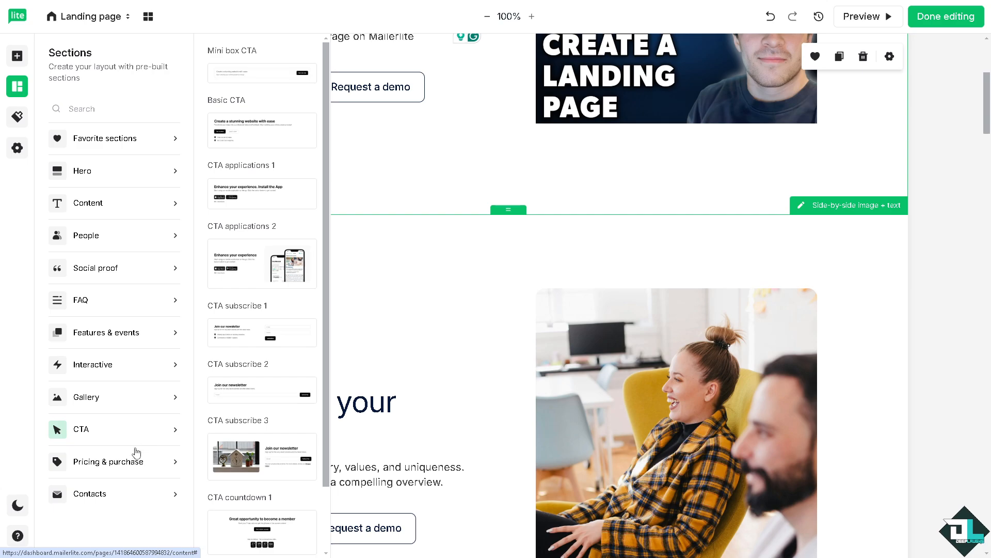
{"action": "mouse_move", "coordinate": [133, 468]}
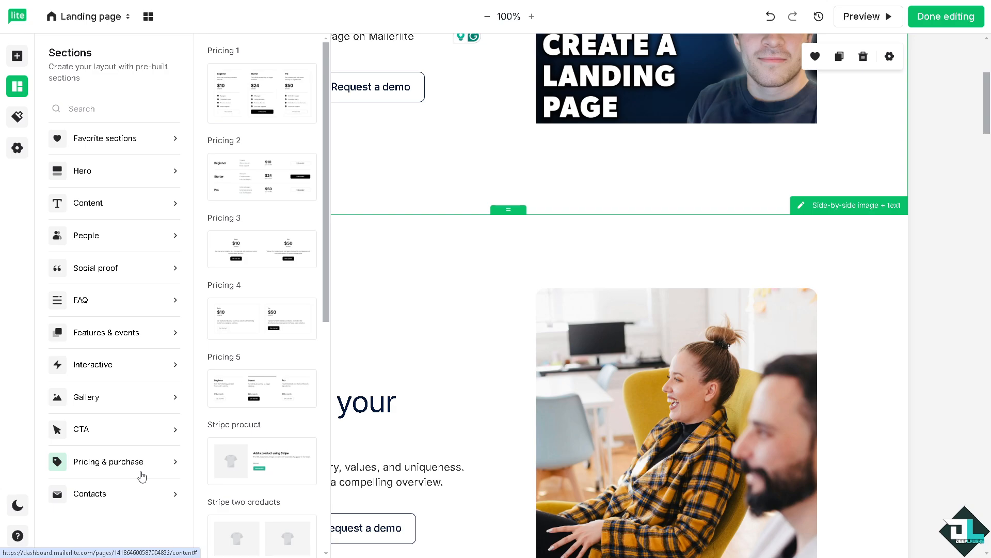
{"action": "scroll", "coordinate": [257, 434], "scroll_direction": "down", "scroll_amount": 3}
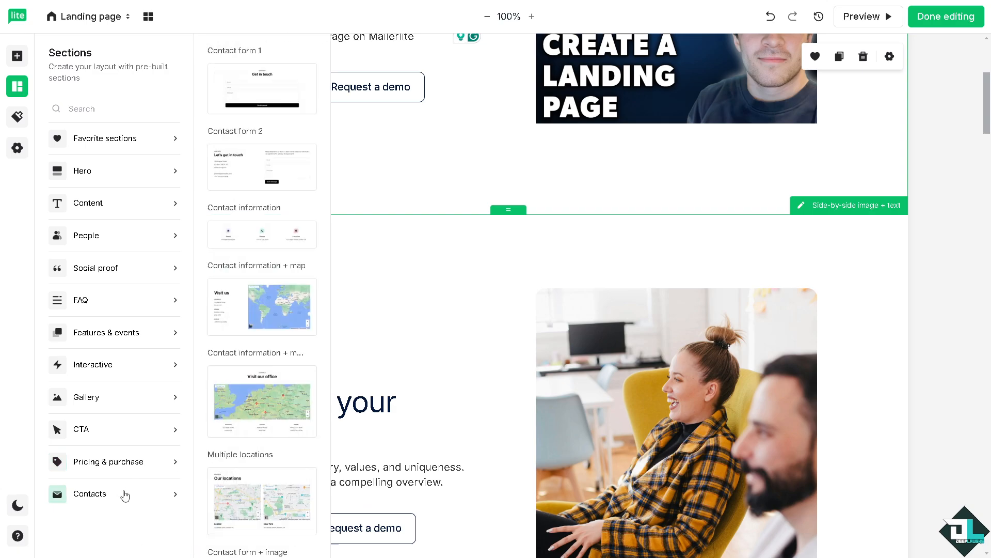
Compare the available base styles for the page design and apply the Hive style.
{"action": "left_click", "coordinate": [21, 123]}
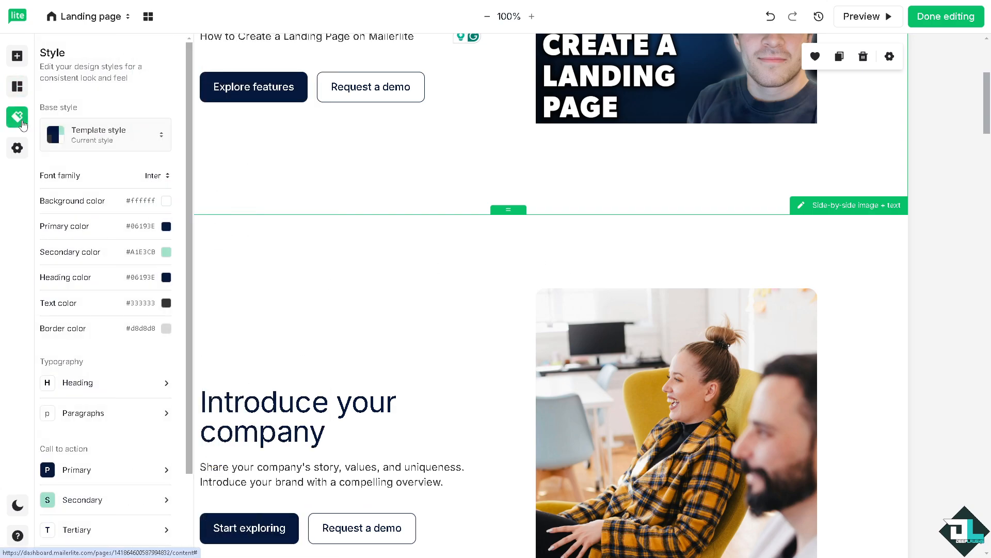
{"action": "left_click", "coordinate": [134, 140]}
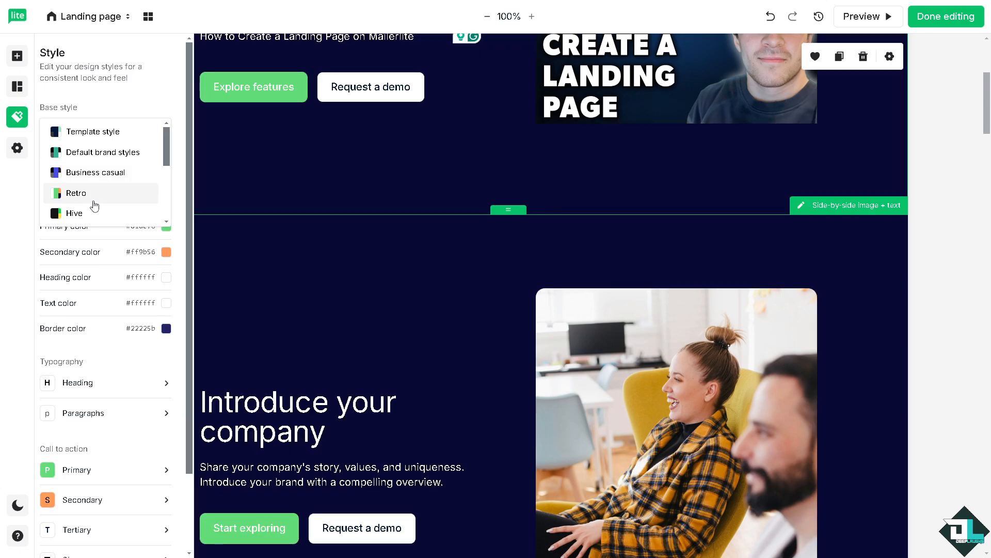
{"action": "scroll", "coordinate": [99, 213], "scroll_direction": "down", "scroll_amount": 3}
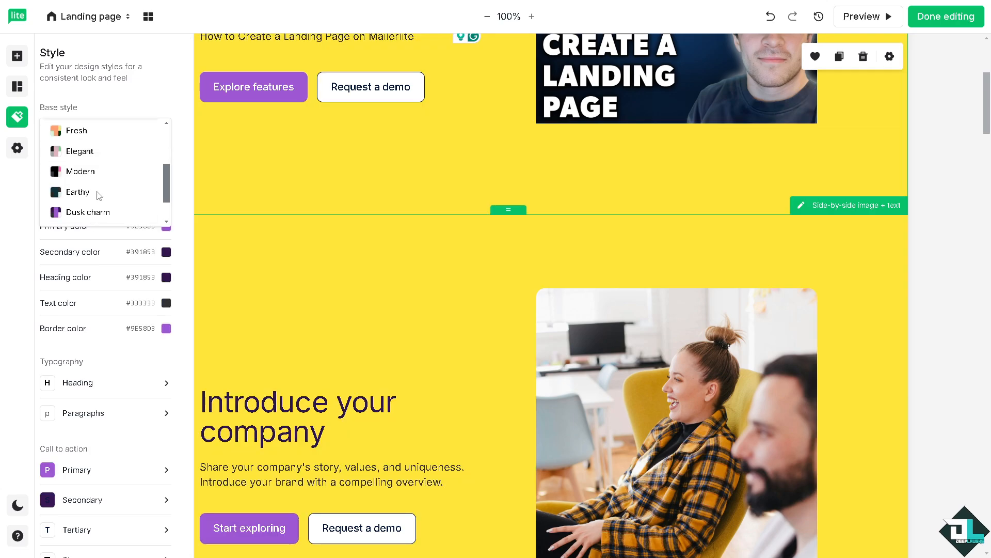
{"action": "scroll", "coordinate": [113, 227], "scroll_direction": "down", "scroll_amount": 1}
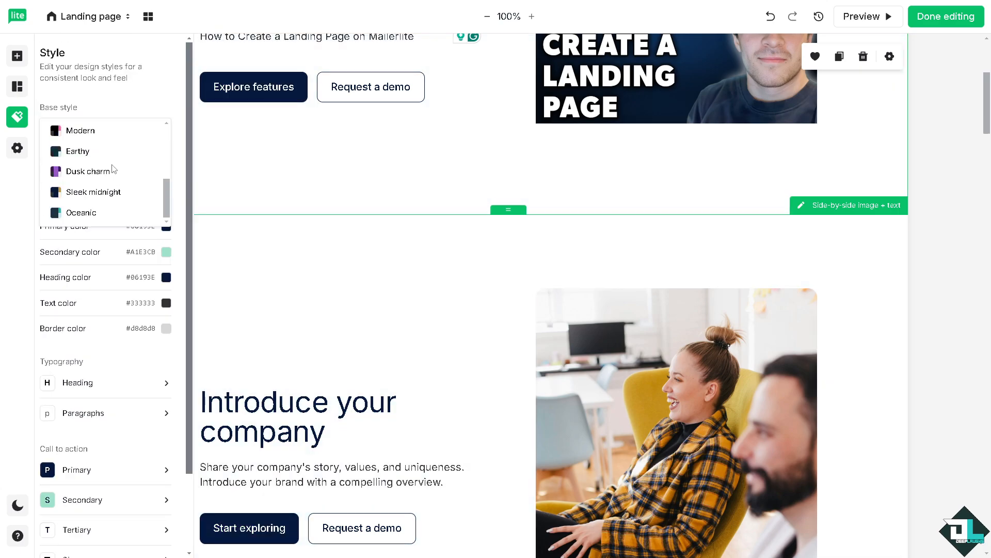
{"action": "scroll", "coordinate": [86, 154], "scroll_direction": "up", "scroll_amount": 1}
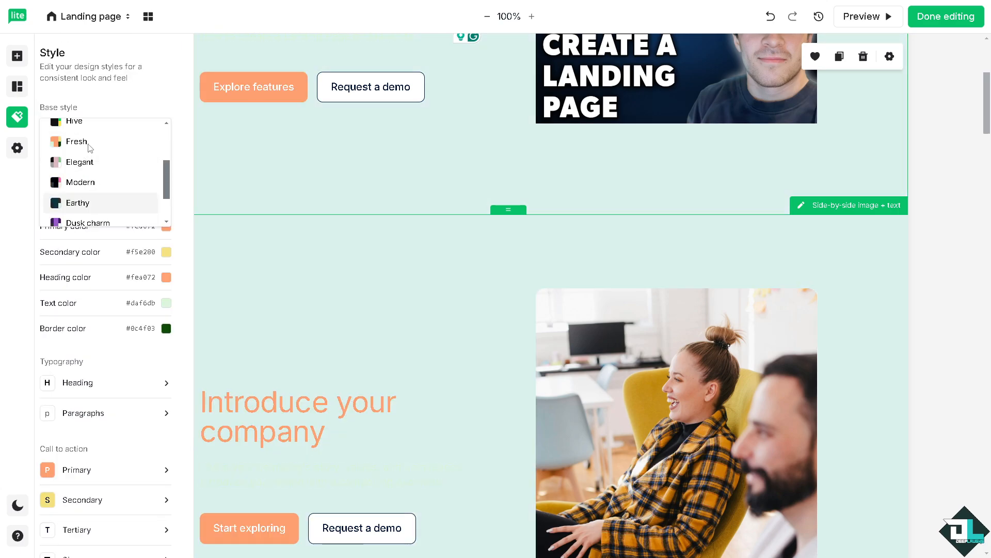
{"action": "scroll", "coordinate": [85, 169], "scroll_direction": "up", "scroll_amount": 1}
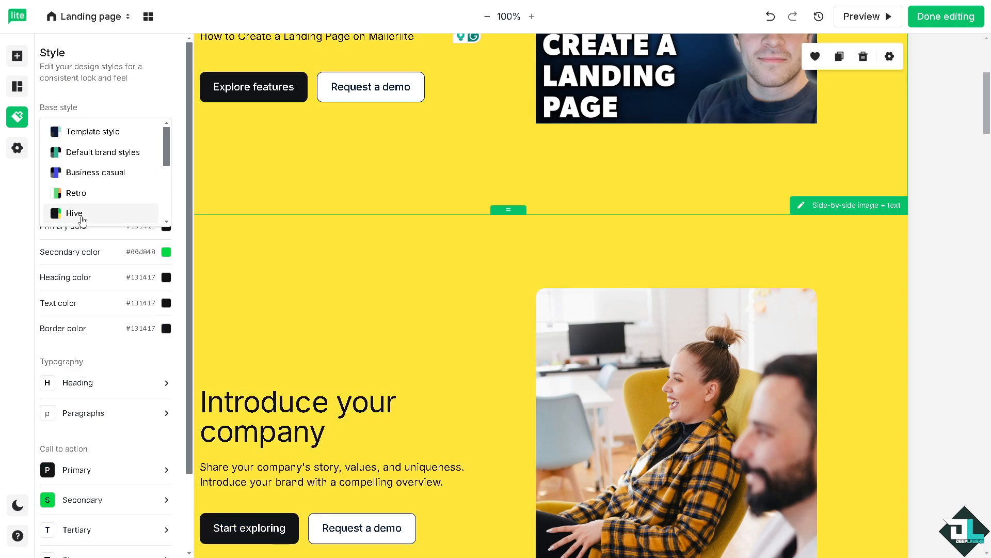
{"action": "left_click", "coordinate": [87, 212]}
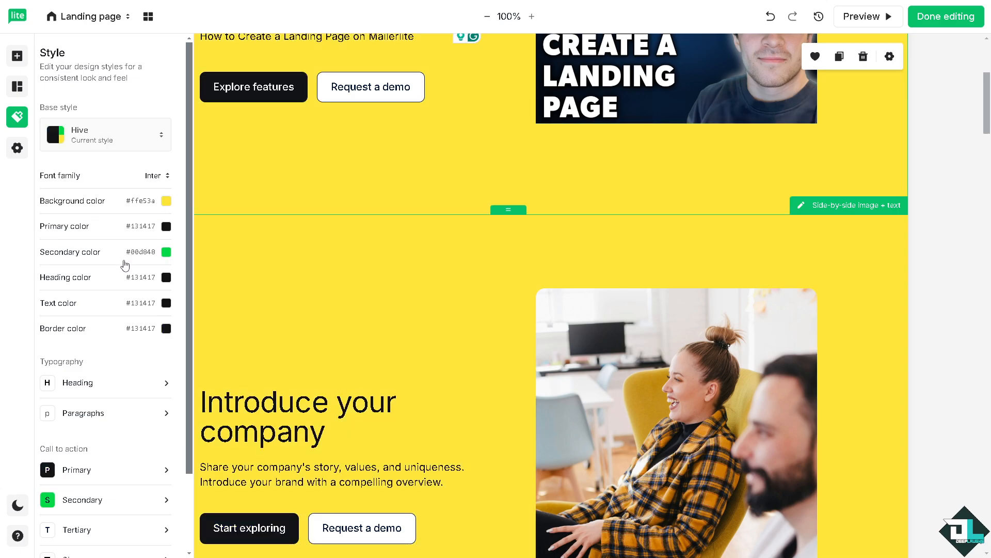
Review the remaining style options and the restyled page, and open the landing page's preview.
{"action": "scroll", "coordinate": [169, 297], "scroll_direction": "down", "scroll_amount": 2}
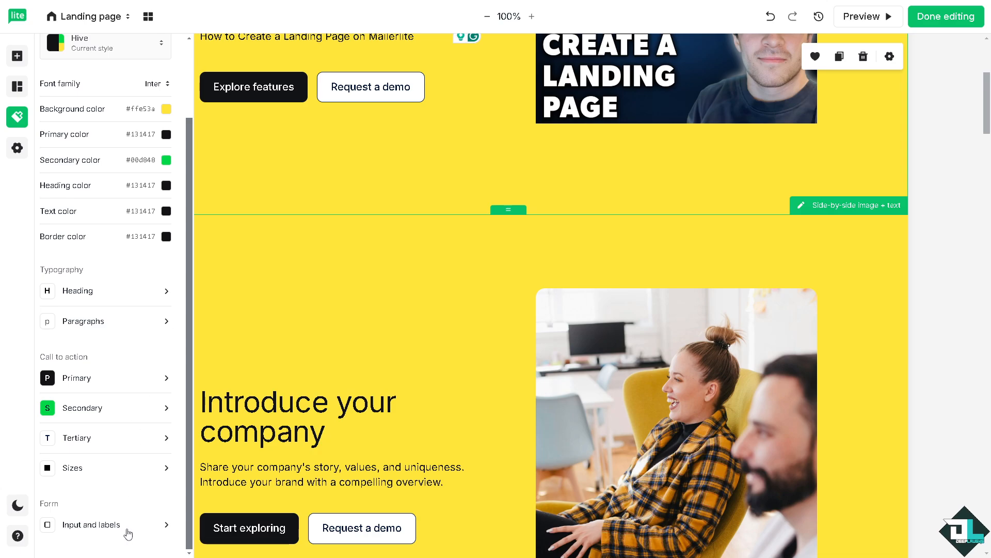
{"action": "left_click", "coordinate": [467, 162]}
{"action": "scroll", "coordinate": [466, 162], "scroll_direction": "up", "scroll_amount": 5}
{"action": "scroll", "coordinate": [463, 188], "scroll_direction": "down", "scroll_amount": 1}
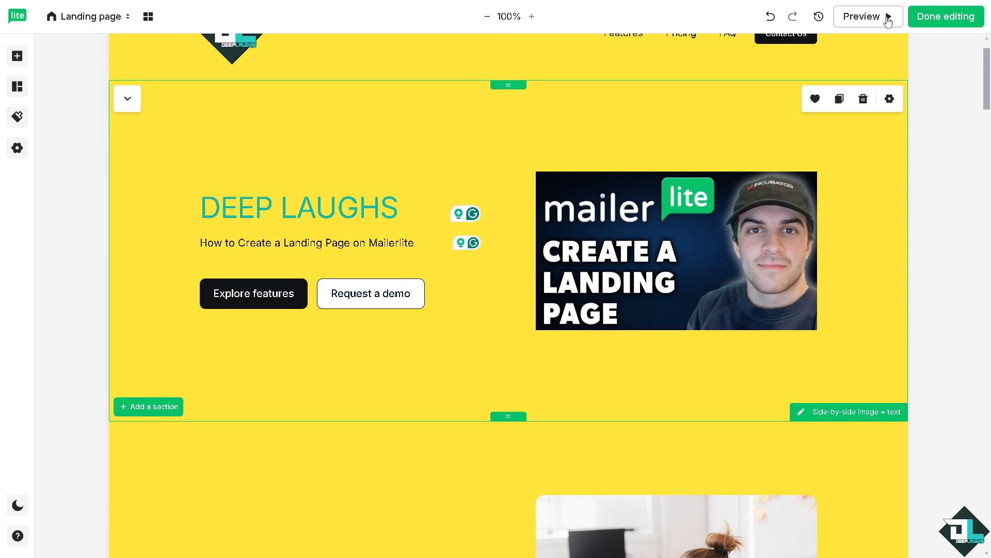
{"action": "left_click", "coordinate": [887, 20]}
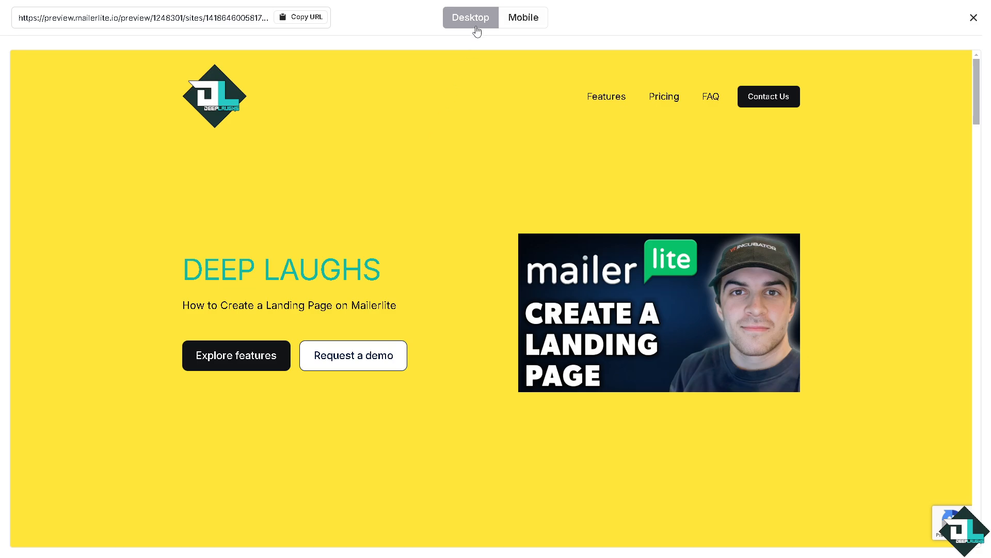
Review the landing page's desktop preview from the hero section down to the feature cards.
{"action": "scroll", "coordinate": [478, 113], "scroll_direction": "down", "scroll_amount": 9}
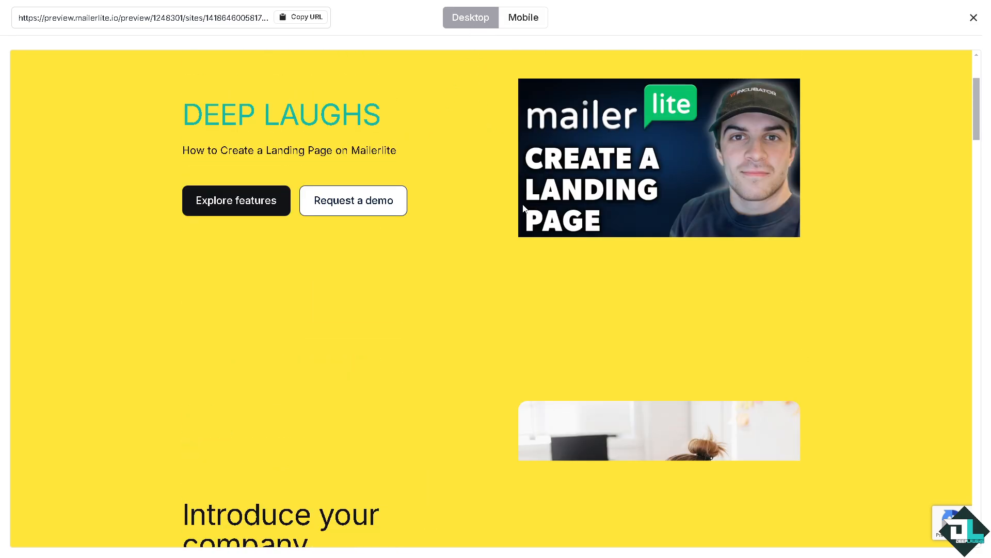
{"action": "scroll", "coordinate": [519, 209], "scroll_direction": "down", "scroll_amount": 8}
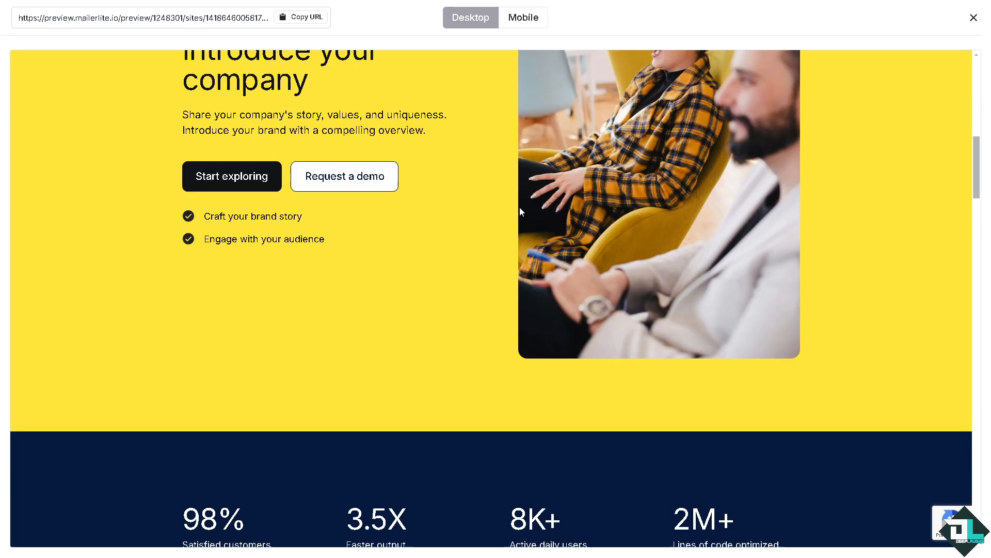
{"action": "scroll", "coordinate": [518, 212], "scroll_direction": "down", "scroll_amount": 10}
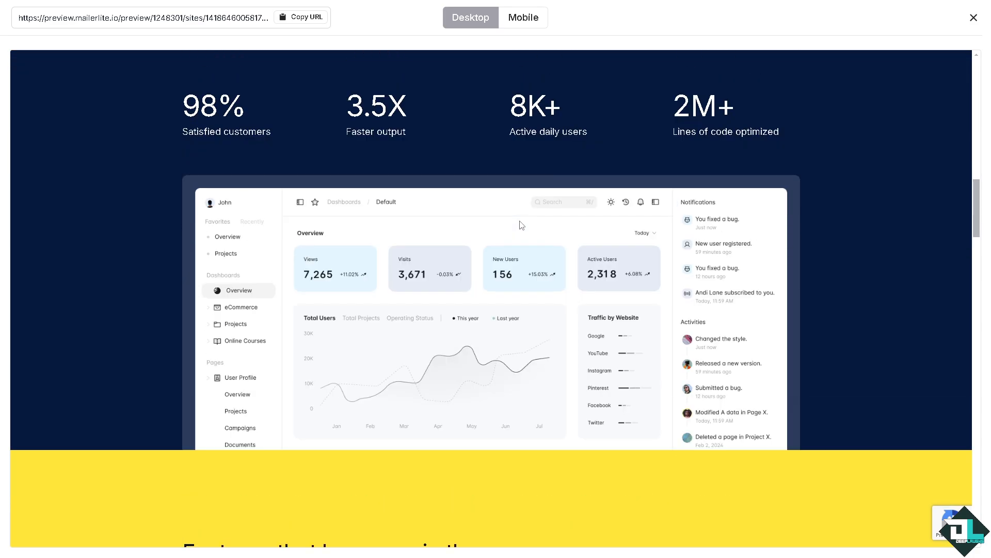
{"action": "scroll", "coordinate": [525, 223], "scroll_direction": "down", "scroll_amount": 3}
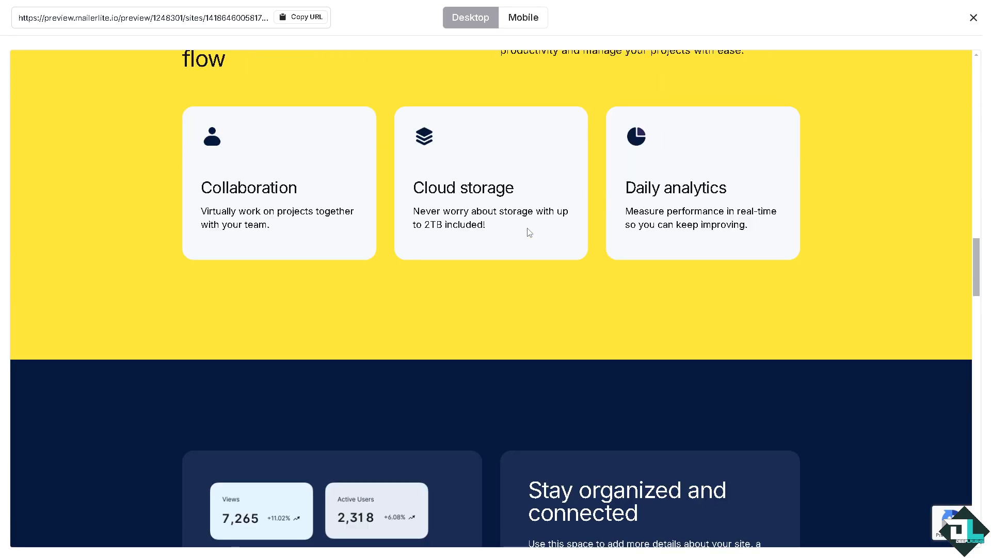
{"action": "scroll", "coordinate": [527, 230], "scroll_direction": "up", "scroll_amount": 4}
{"action": "scroll", "coordinate": [528, 230], "scroll_direction": "up", "scroll_amount": 12}
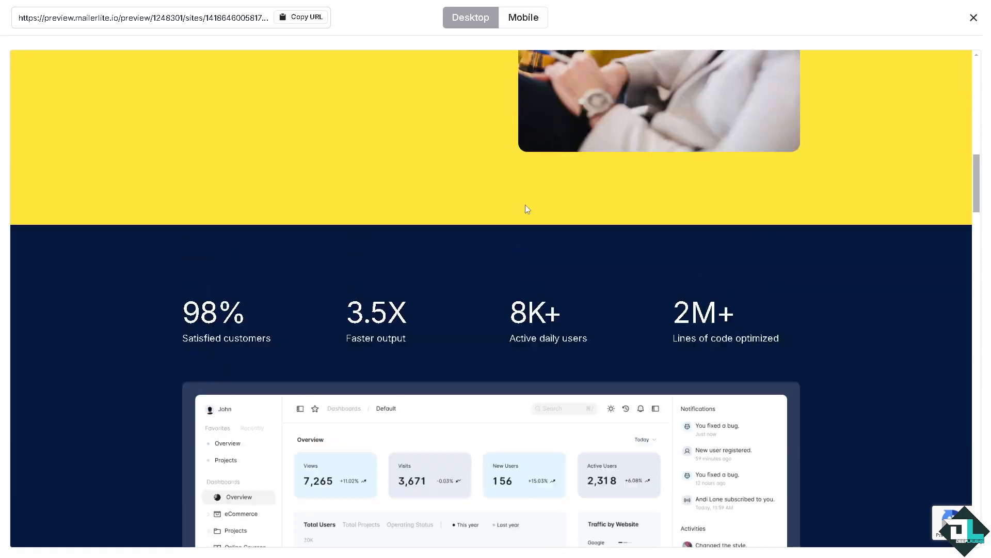
{"action": "scroll", "coordinate": [536, 142], "scroll_direction": "up", "scroll_amount": 8}
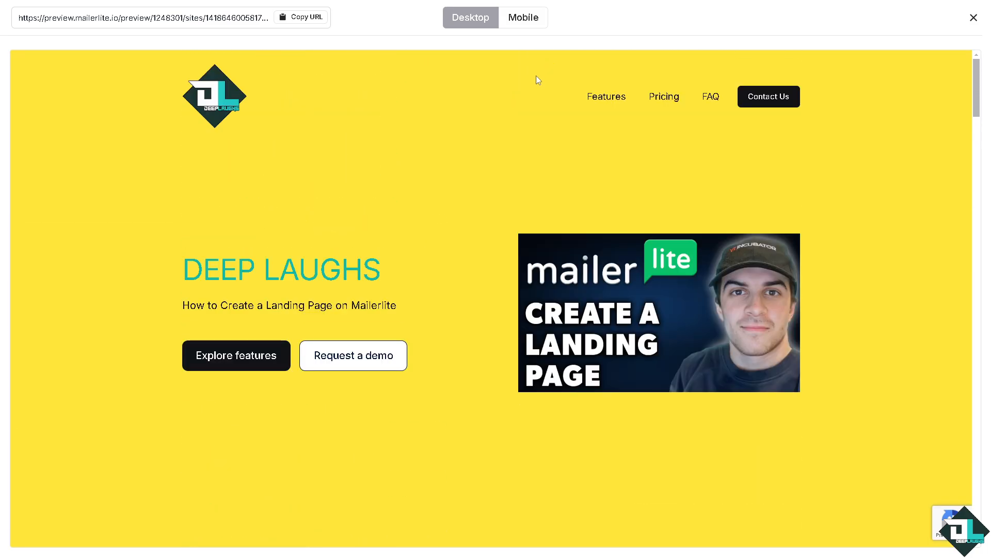
Switch the preview to the mobile layout and review the page from the hero down to the FAQ section.
{"action": "left_click", "coordinate": [530, 23]}
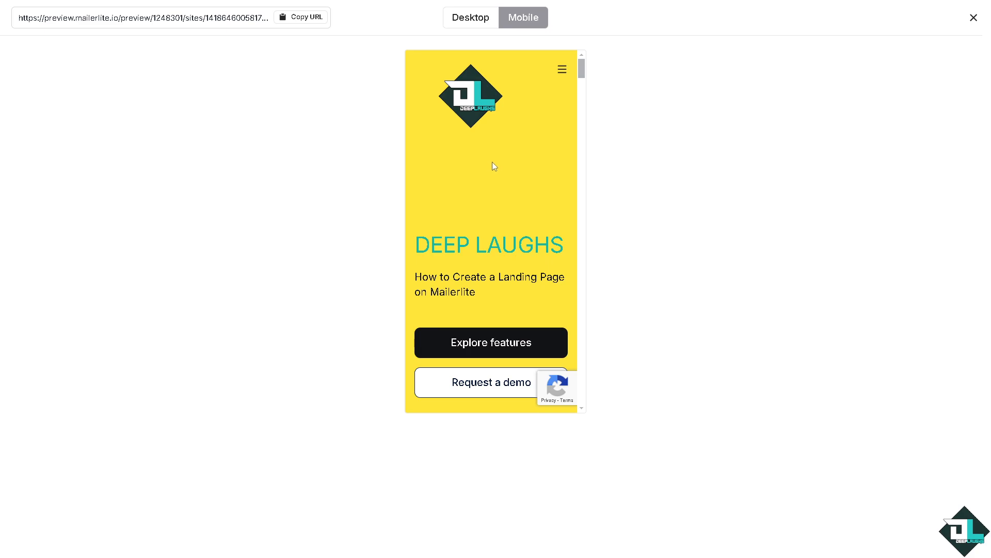
{"action": "scroll", "coordinate": [494, 165], "scroll_direction": "down", "scroll_amount": 4}
{"action": "scroll", "coordinate": [500, 174], "scroll_direction": "down", "scroll_amount": 8}
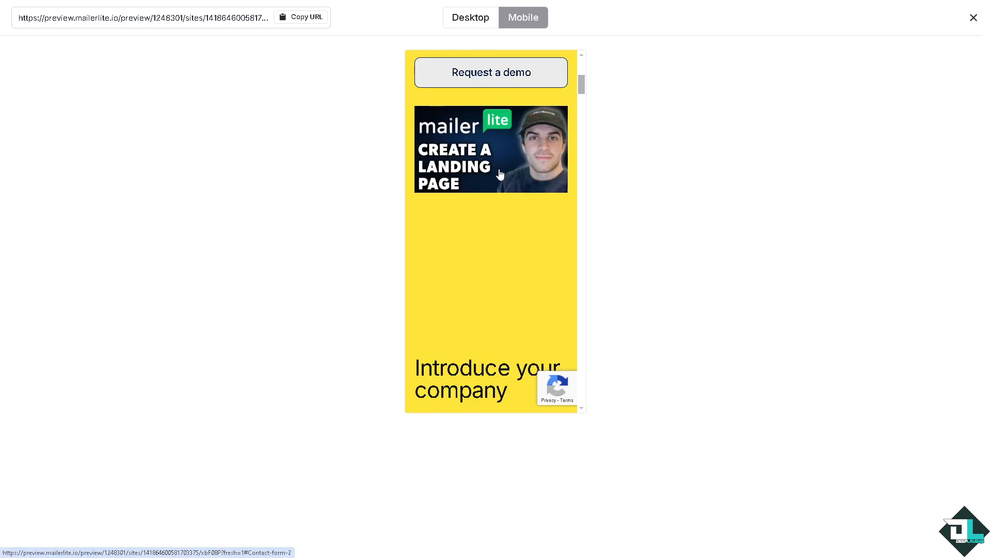
{"action": "scroll", "coordinate": [500, 174], "scroll_direction": "down", "scroll_amount": 3}
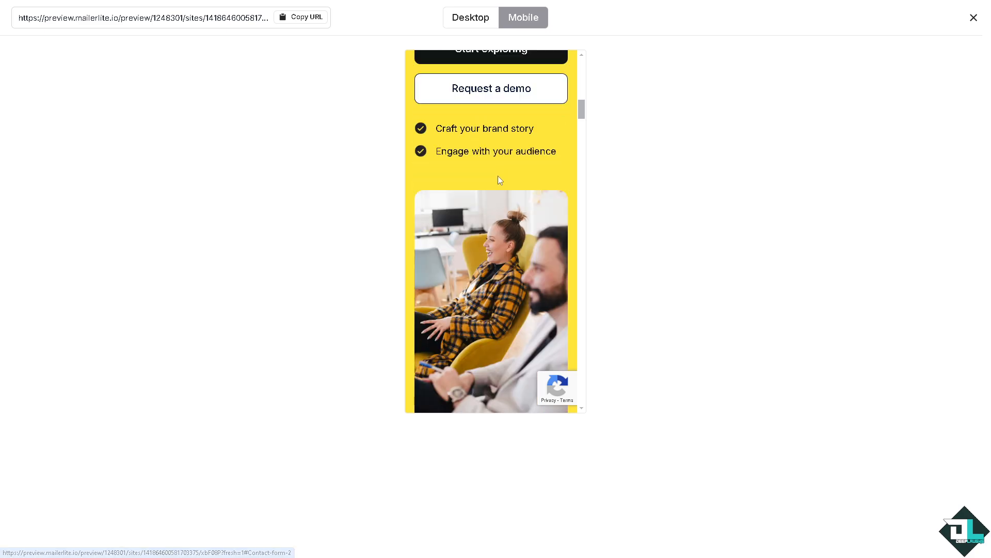
{"action": "scroll", "coordinate": [499, 177], "scroll_direction": "down", "scroll_amount": 5}
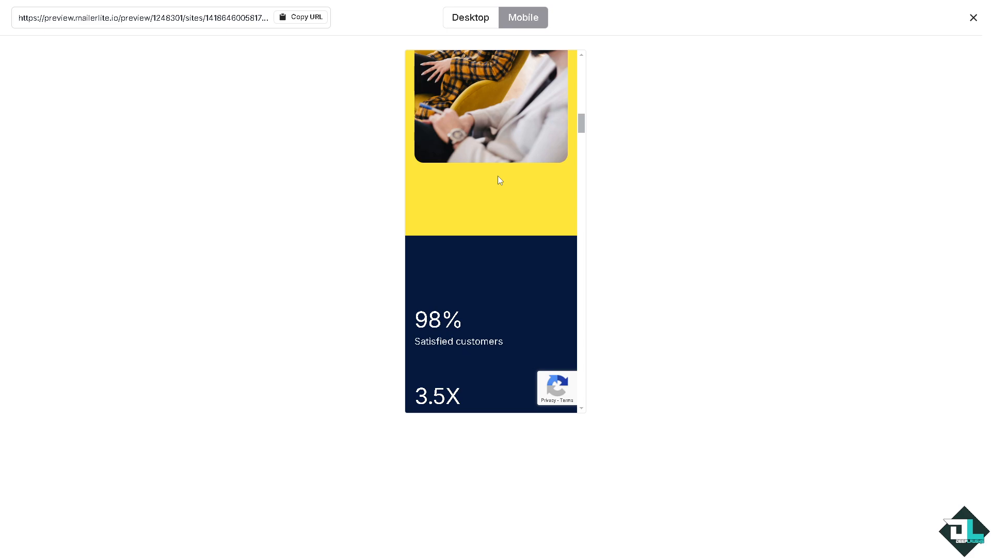
{"action": "scroll", "coordinate": [499, 179], "scroll_direction": "down", "scroll_amount": 17}
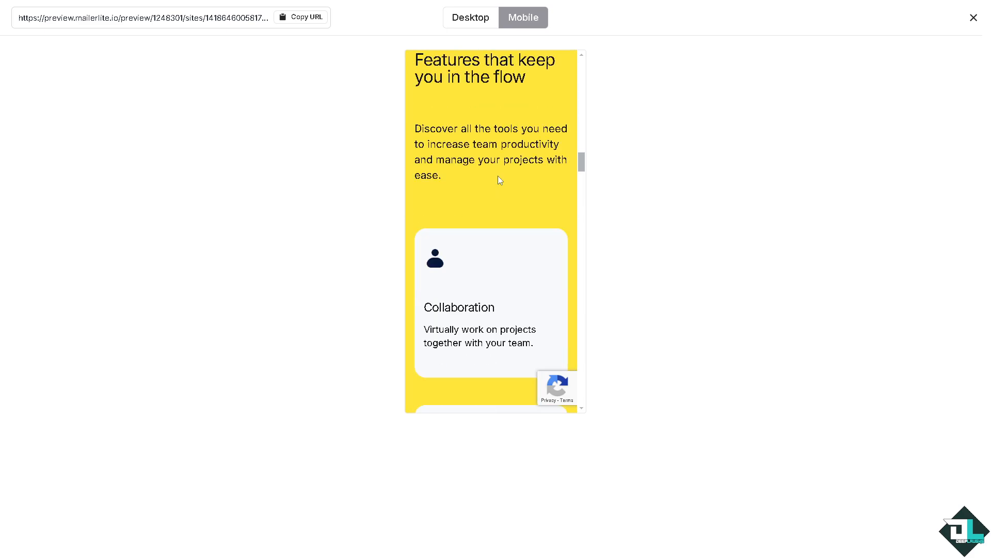
{"action": "scroll", "coordinate": [498, 176], "scroll_direction": "down", "scroll_amount": 15}
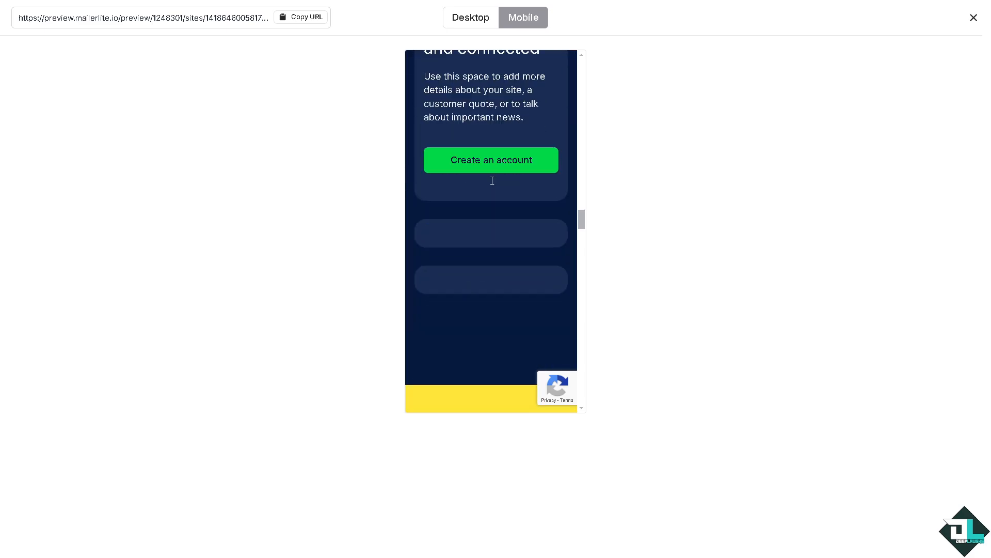
{"action": "scroll", "coordinate": [491, 182], "scroll_direction": "down", "scroll_amount": 15}
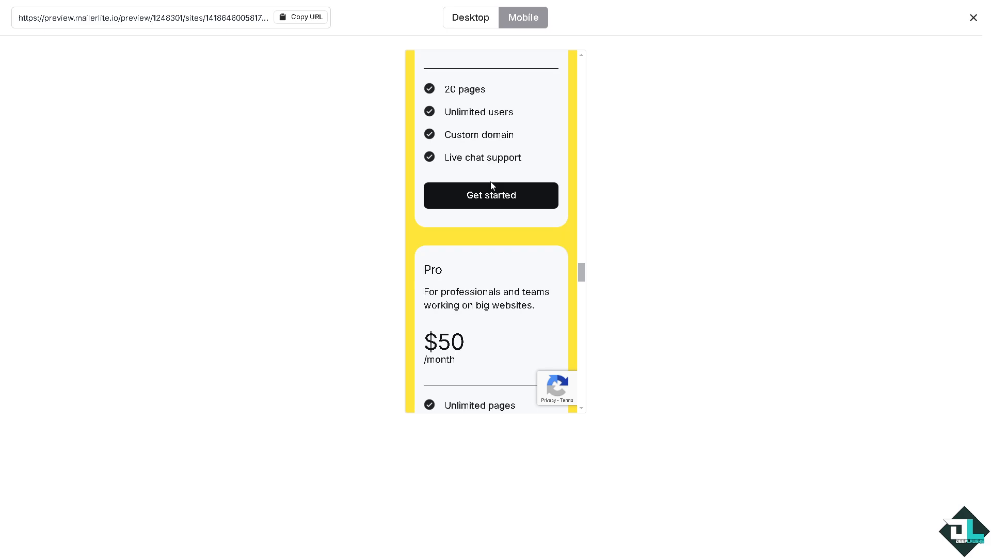
{"action": "scroll", "coordinate": [491, 181], "scroll_direction": "down", "scroll_amount": 10}
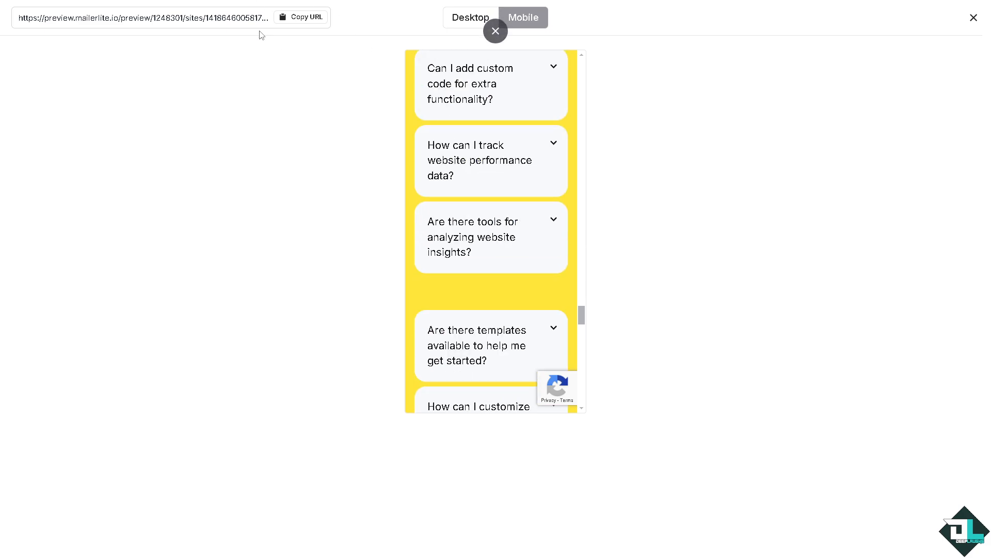
Copy the landing page's preview URL and close the preview.
{"action": "left_click", "coordinate": [311, 20]}
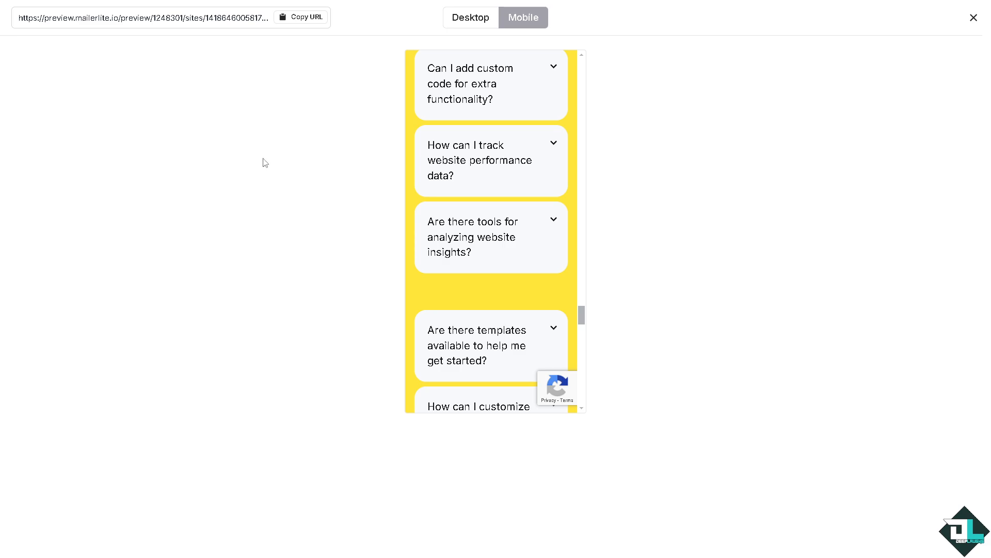
{"action": "left_click", "coordinate": [317, 19]}
{"action": "left_click", "coordinate": [973, 18]}
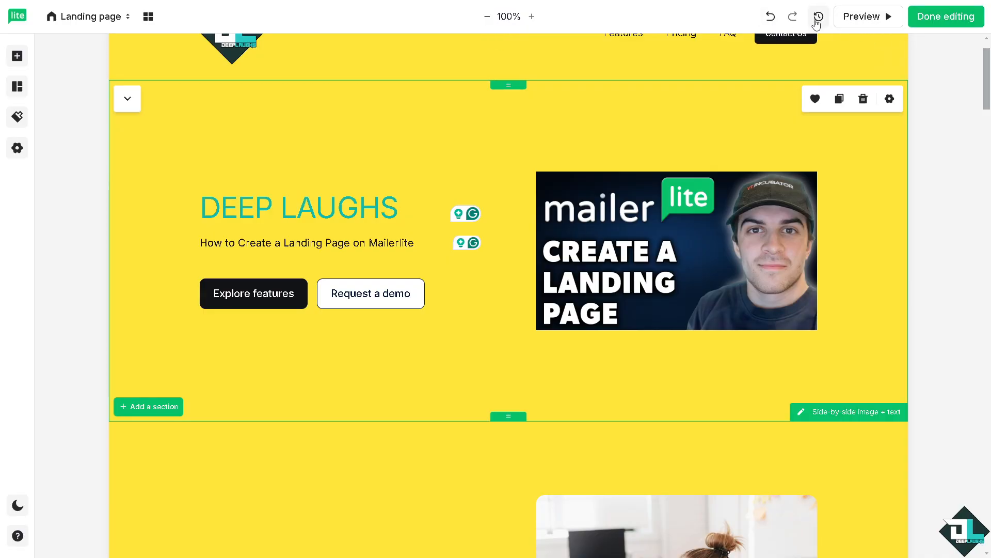
Look over the page sections in the editor and switch the editor interface to dark mode.
{"action": "scroll", "coordinate": [763, 277], "scroll_direction": "down", "scroll_amount": 15}
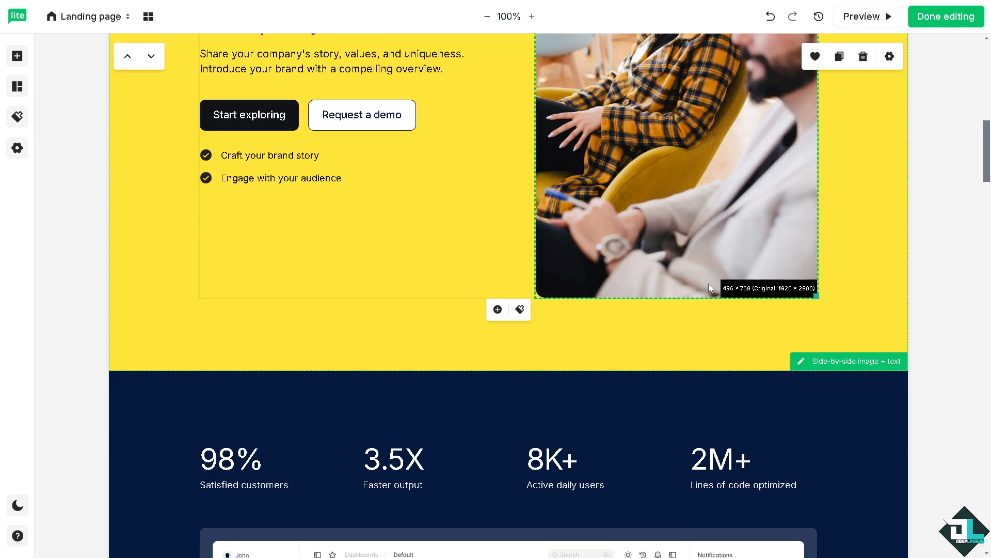
{"action": "scroll", "coordinate": [707, 284], "scroll_direction": "down", "scroll_amount": 8}
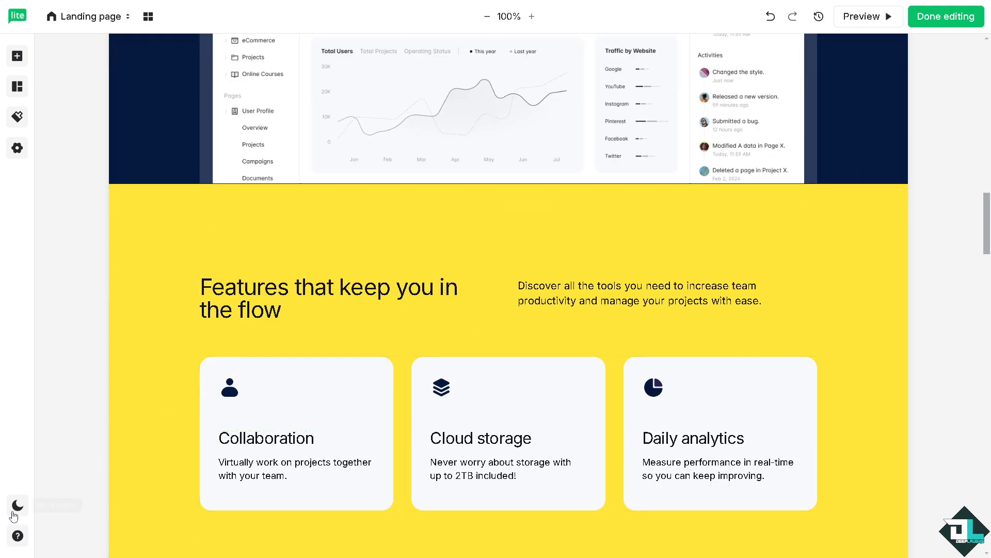
{"action": "left_click", "coordinate": [16, 511]}
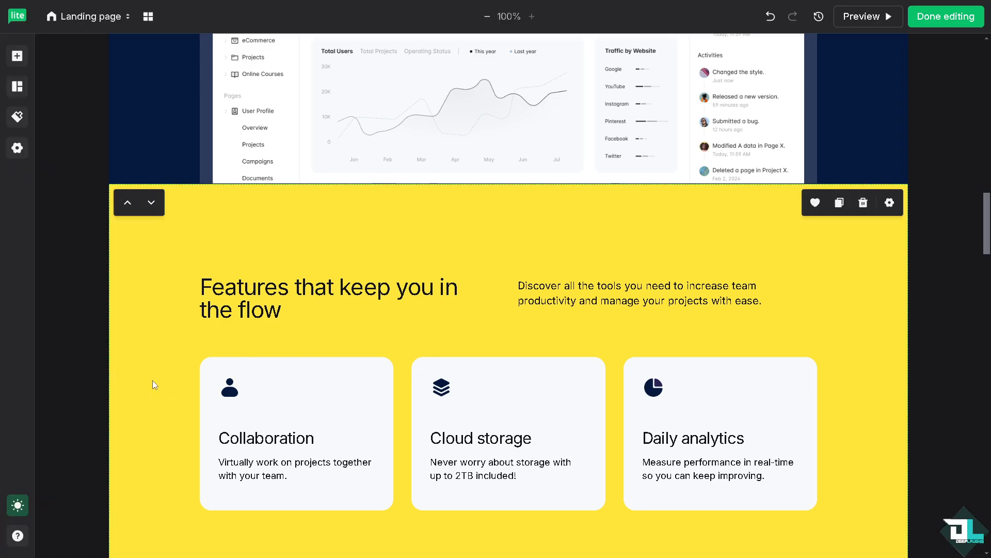
{"action": "scroll", "coordinate": [153, 380], "scroll_direction": "down", "scroll_amount": 2}
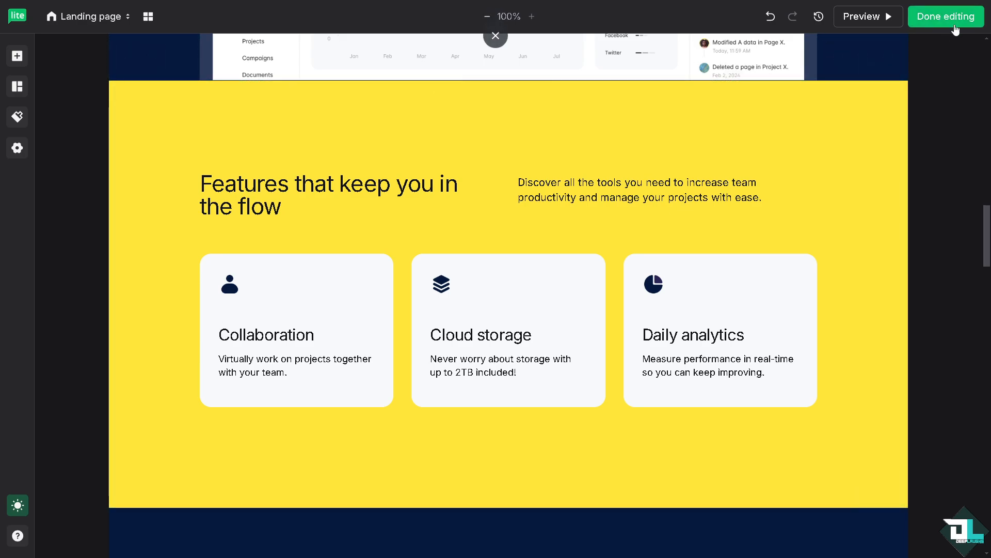
Check which pages the site offers for editing, and finish editing to proceed to the page settings.
{"action": "left_click", "coordinate": [128, 21]}
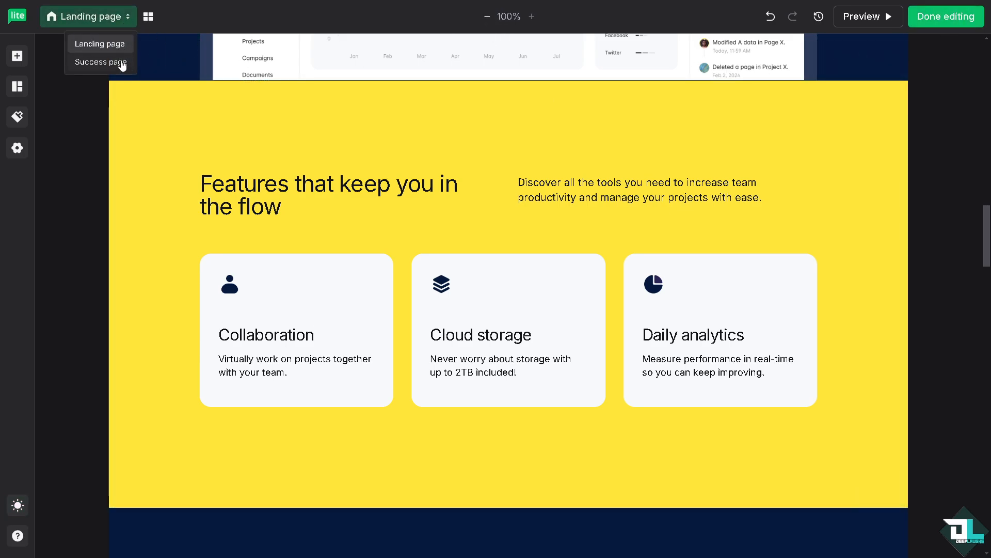
{"action": "left_click", "coordinate": [201, 17]}
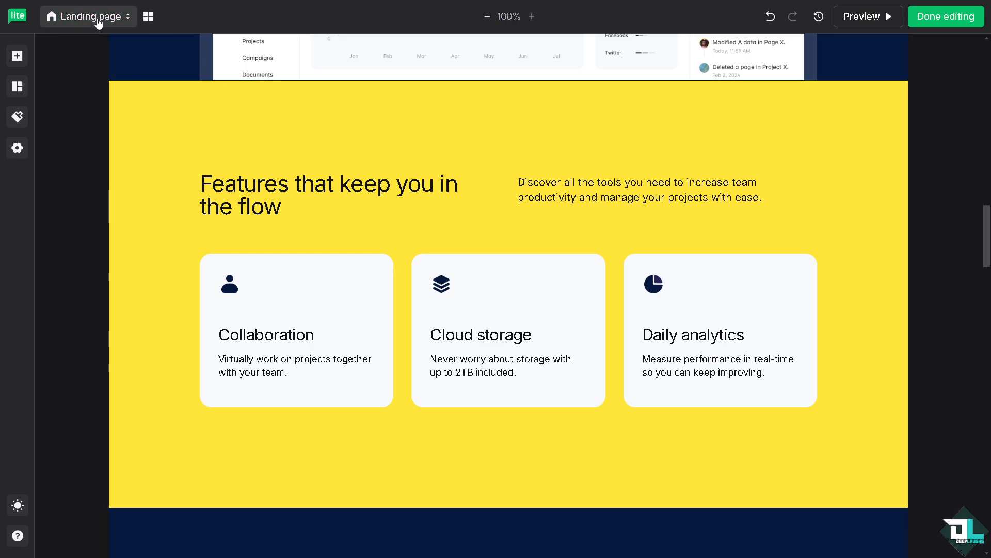
{"action": "left_click", "coordinate": [958, 19]}
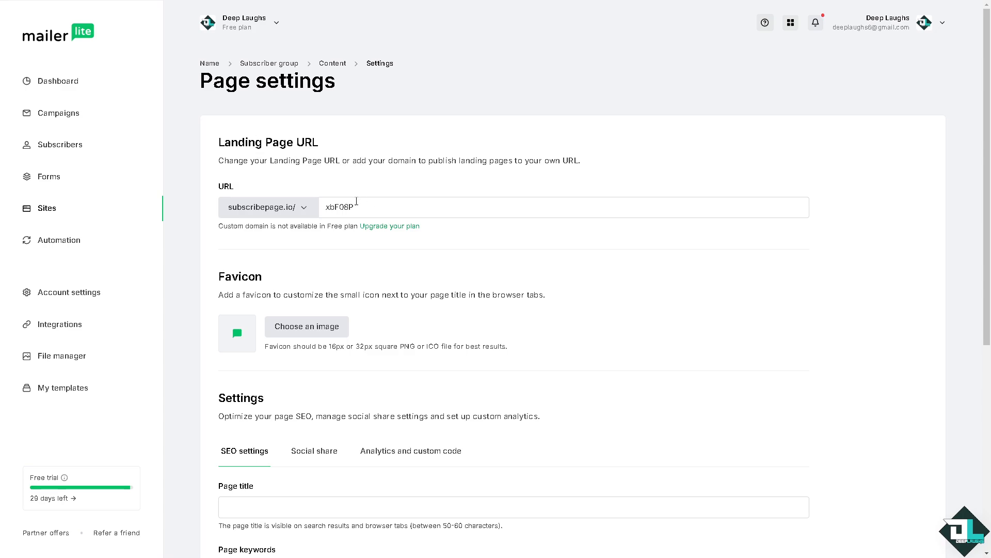
Set the landing page URL on subscribepage.io to deeplaughs69.
{"action": "left_click_drag", "start_coordinate": [327, 209], "coordinate": [374, 203]}
{"action": "type", "text": "d"}
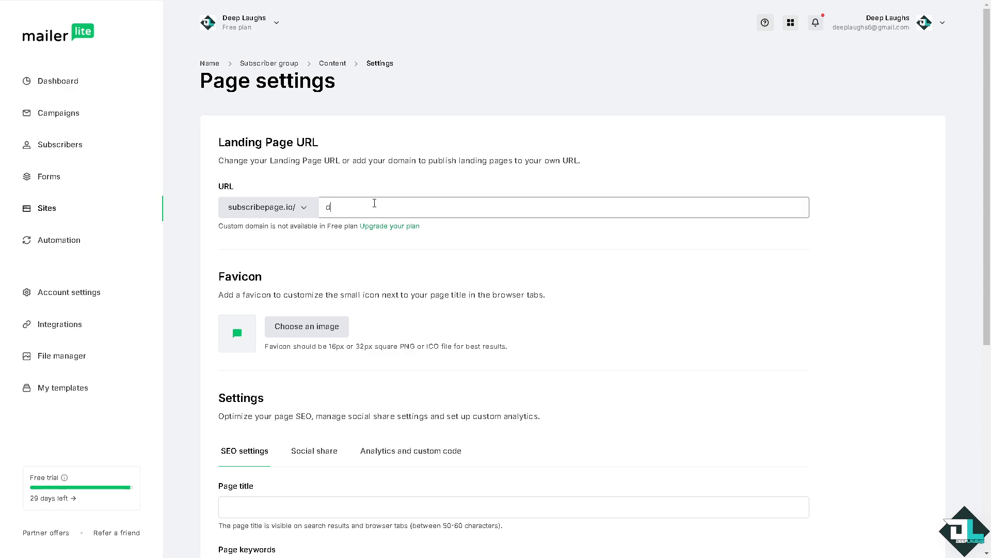
{"action": "type", "text": "eepalugh"}
{"action": "key", "text": "BackSpace"}
{"action": "type", "text": "aughs69"}
{"action": "left_click", "coordinate": [344, 245]}
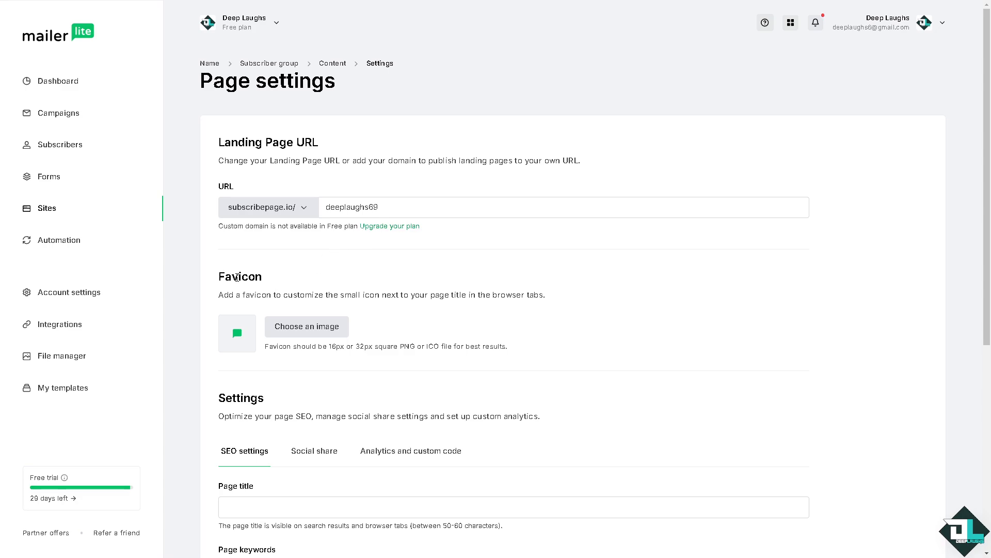
Set the favicon to the existing image DL thumbnail.png from the file manager.
{"action": "left_click", "coordinate": [307, 327]}
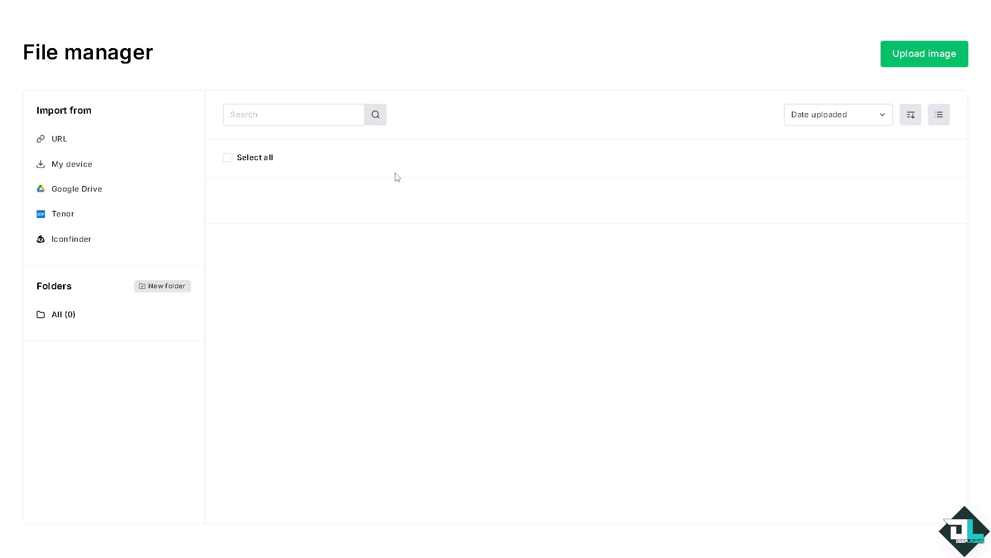
{"action": "left_click", "coordinate": [381, 207]}
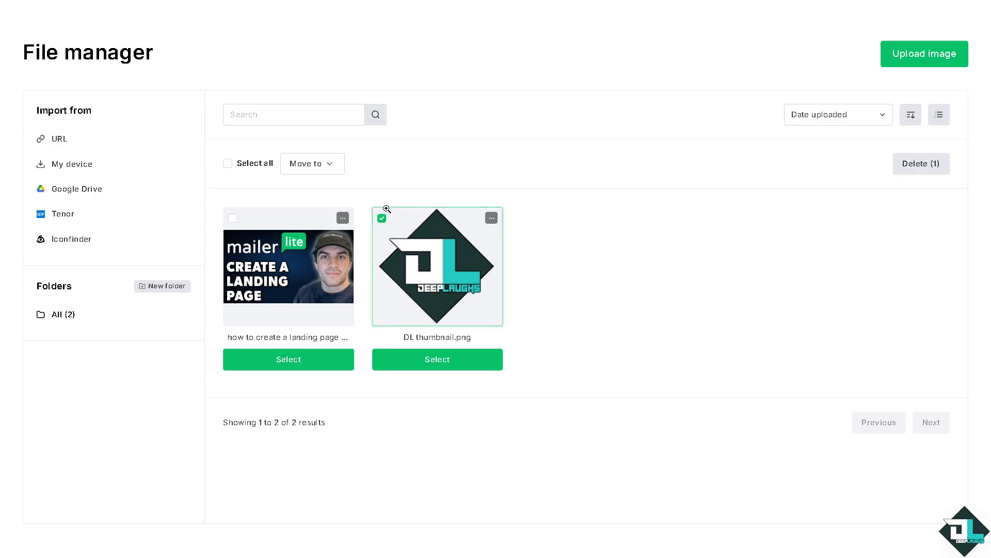
{"action": "left_click", "coordinate": [445, 349]}
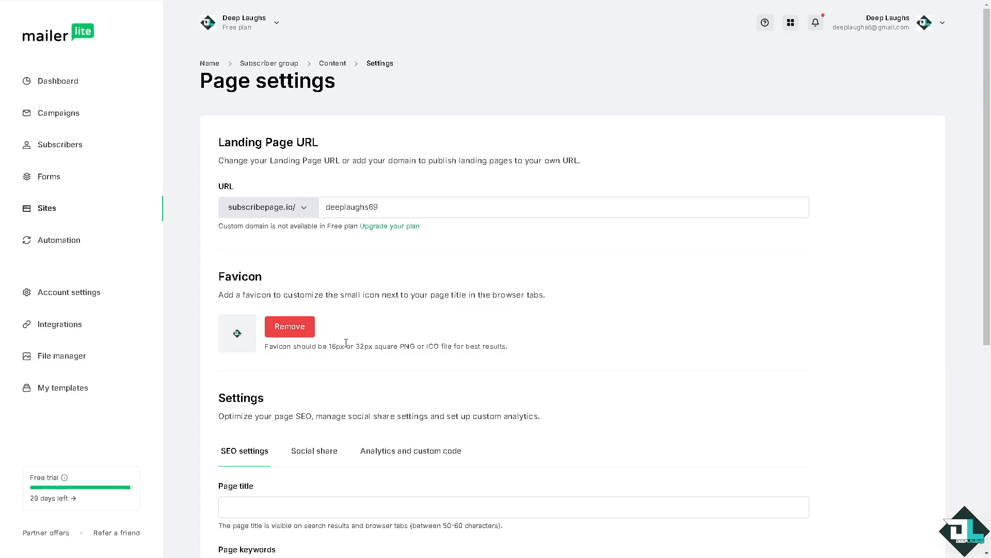
Set both the SEO page title and the page keywords to "How to Create a Landing Page on Mailerlite".
{"action": "scroll", "coordinate": [432, 342], "scroll_direction": "down", "scroll_amount": 1}
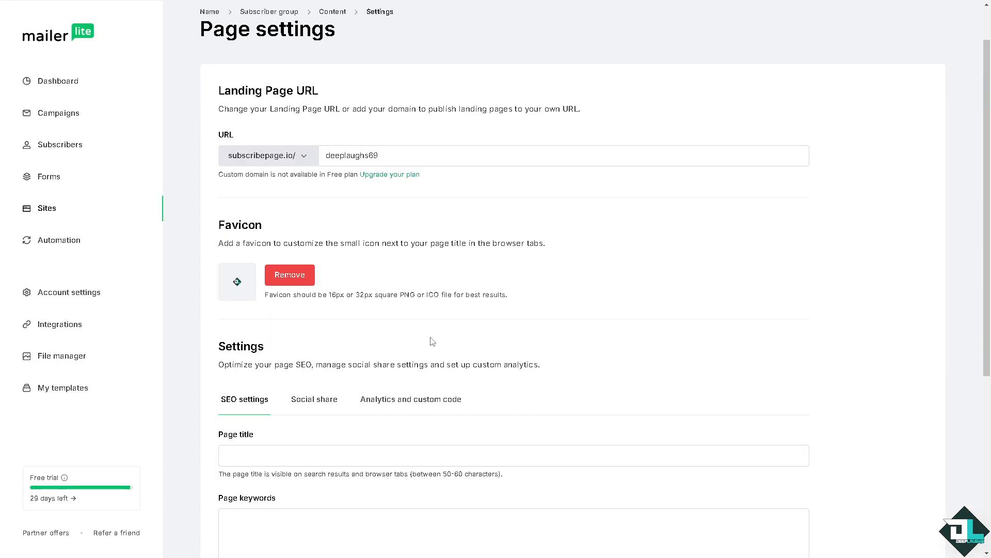
{"action": "scroll", "coordinate": [344, 330], "scroll_direction": "down", "scroll_amount": 2}
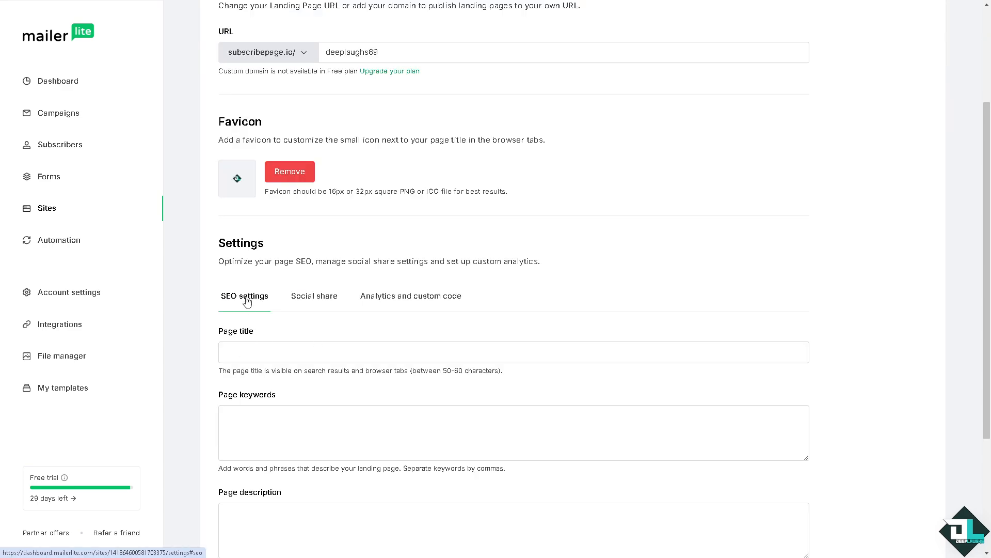
{"action": "left_click", "coordinate": [322, 350]}
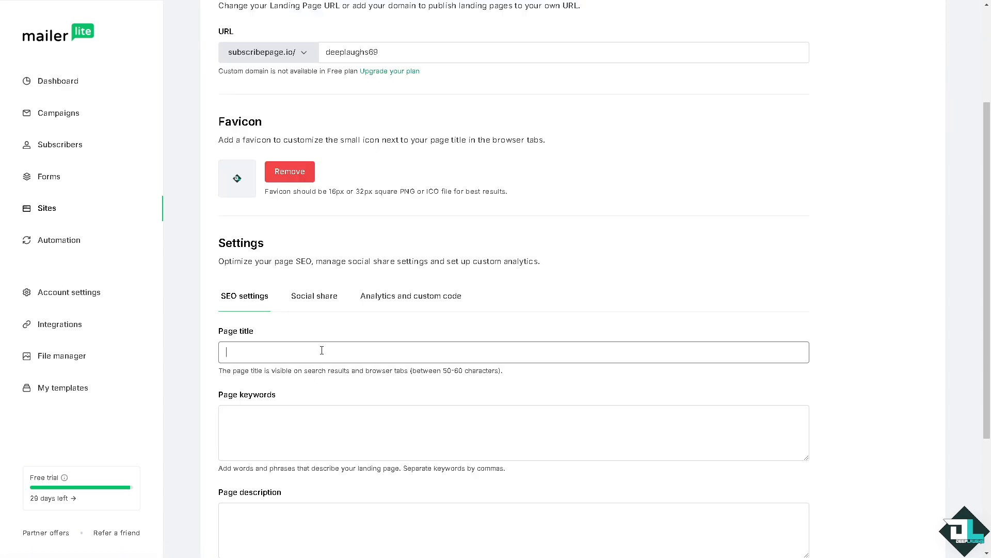
{"action": "key", "text": "ctrl+v"}
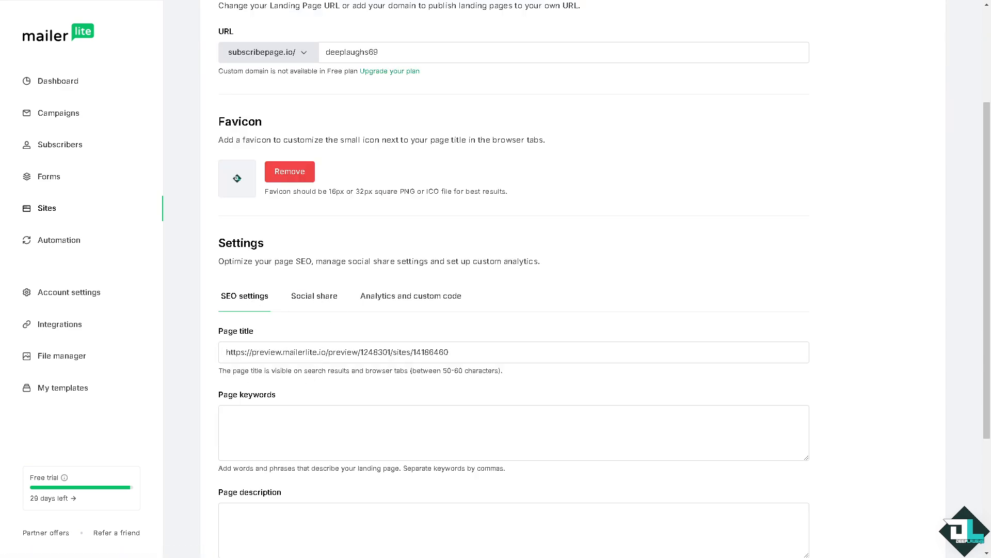
{"action": "triple_click", "coordinate": [304, 348]}
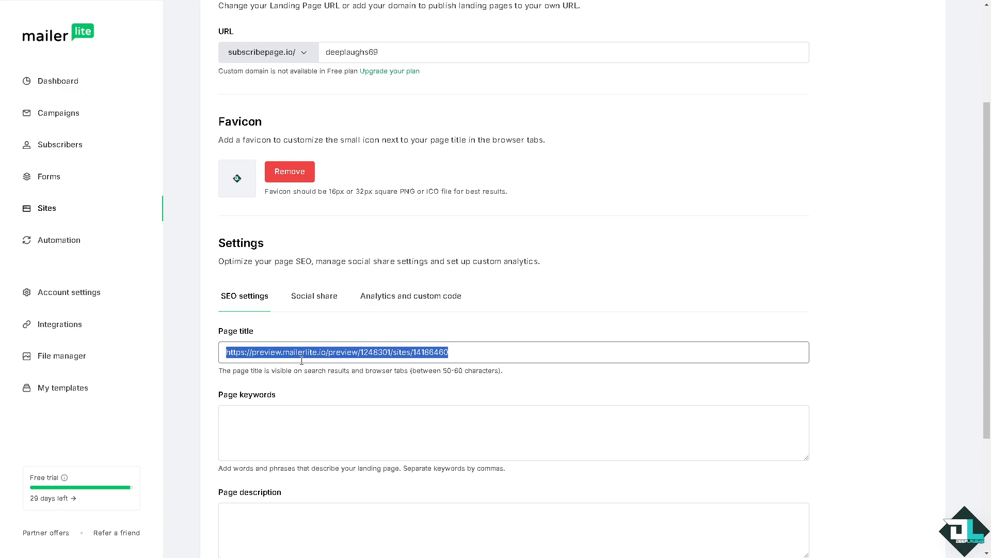
{"action": "key", "text": "ctrl+v"}
{"action": "left_click", "coordinate": [302, 436]}
{"action": "key", "text": "ctrl+v"}
{"action": "scroll", "coordinate": [268, 517], "scroll_direction": "down", "scroll_amount": 2}
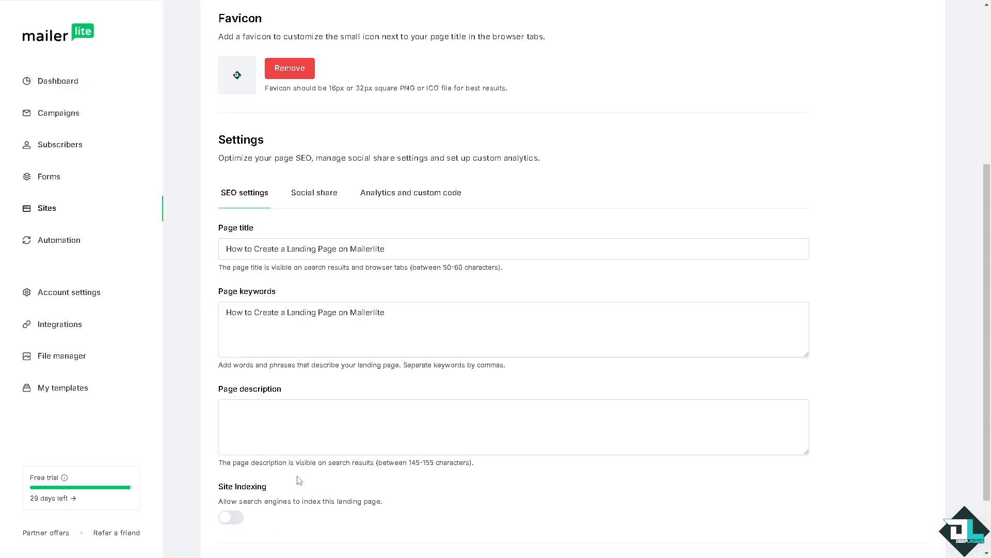
Set the page description to "How to Create a Landing Page on Mailerlite" and allow search engines to index the landing page.
{"action": "left_click", "coordinate": [306, 429]}
{"action": "key", "text": "ctrl+v"}
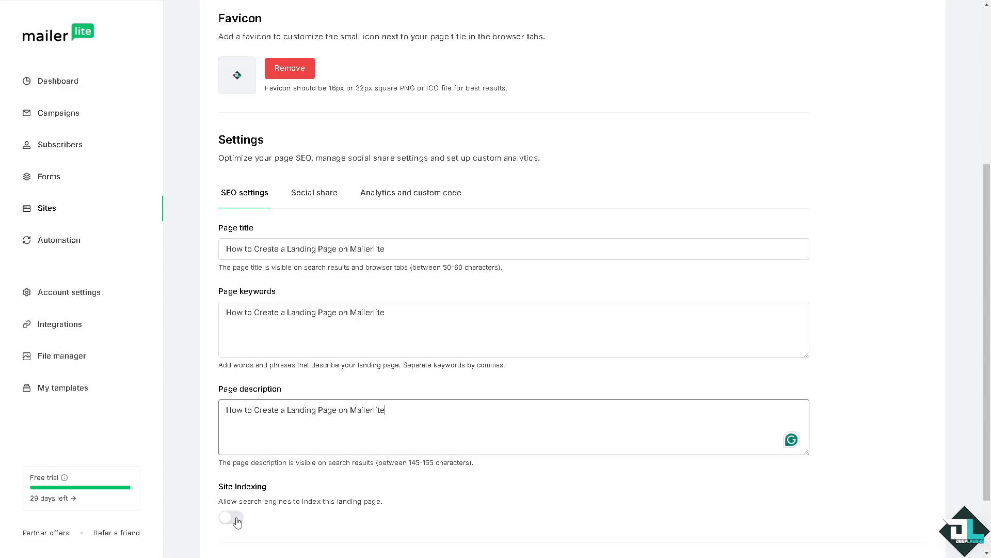
{"action": "left_click", "coordinate": [234, 518]}
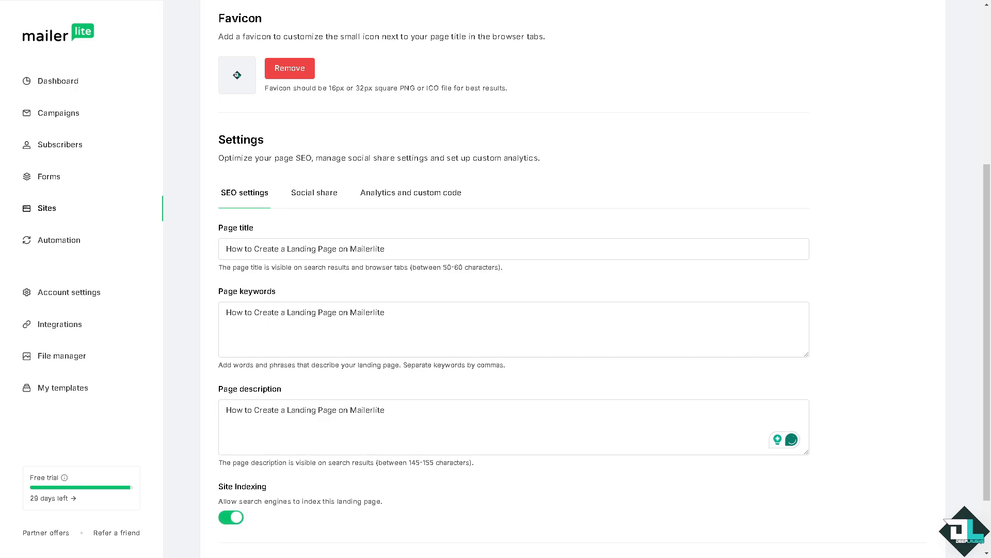
Set both the social share title and the social share description to "How to Create a Landing Page on Mailerlite".
{"action": "scroll", "coordinate": [367, 251], "scroll_direction": "up", "scroll_amount": 4}
{"action": "scroll", "coordinate": [348, 192], "scroll_direction": "down", "scroll_amount": 2}
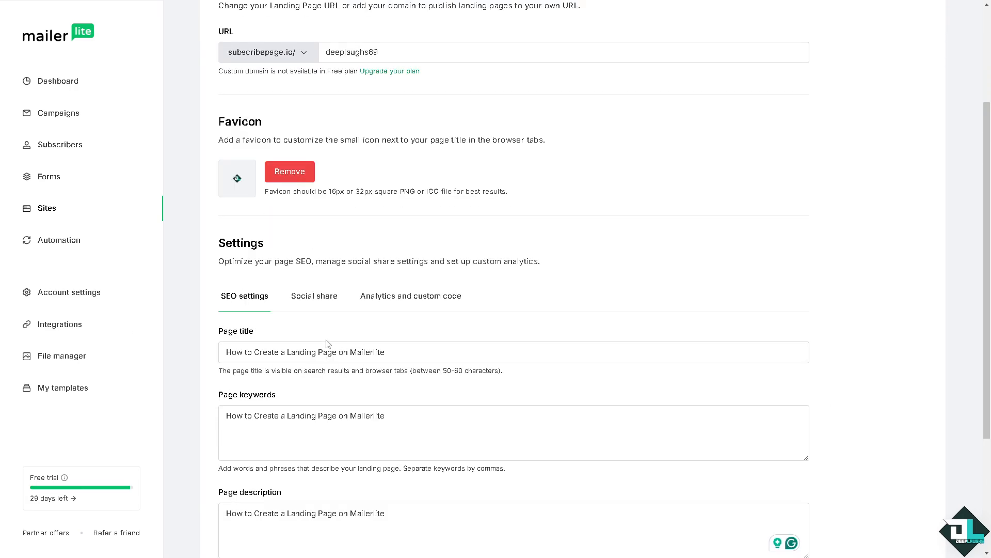
{"action": "left_click", "coordinate": [327, 298]}
{"action": "scroll", "coordinate": [389, 294], "scroll_direction": "down", "scroll_amount": 2}
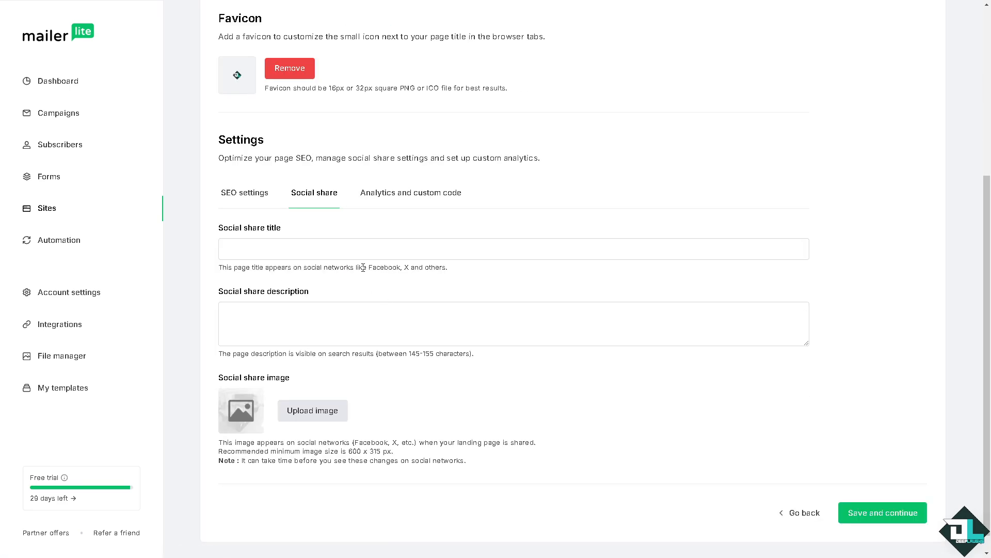
{"action": "left_click", "coordinate": [355, 246]}
{"action": "type", "text": "How to Create a Landing Page on Mailerlite"}
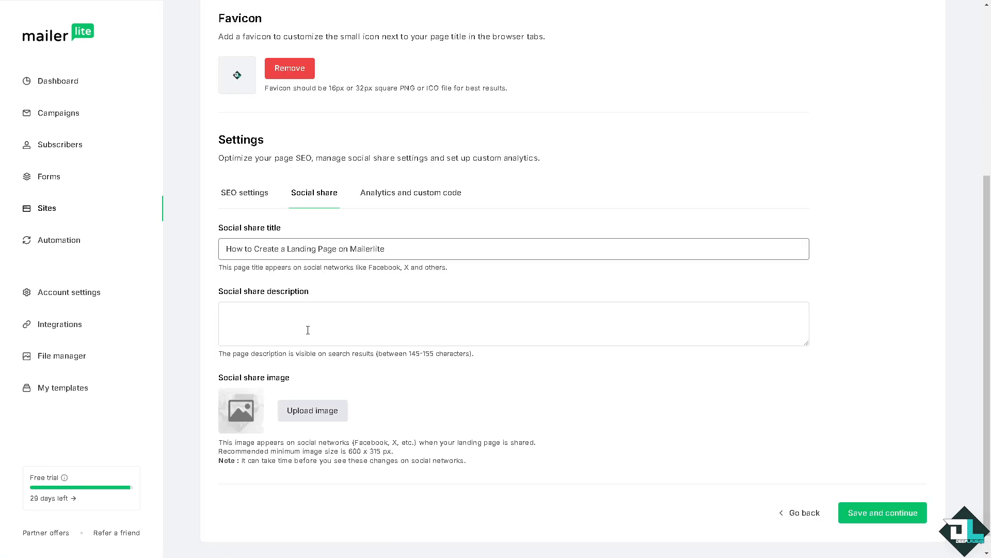
{"action": "left_click", "coordinate": [308, 330]}
{"action": "type", "text": "How to Create a Landing Page on Mailerlite"}
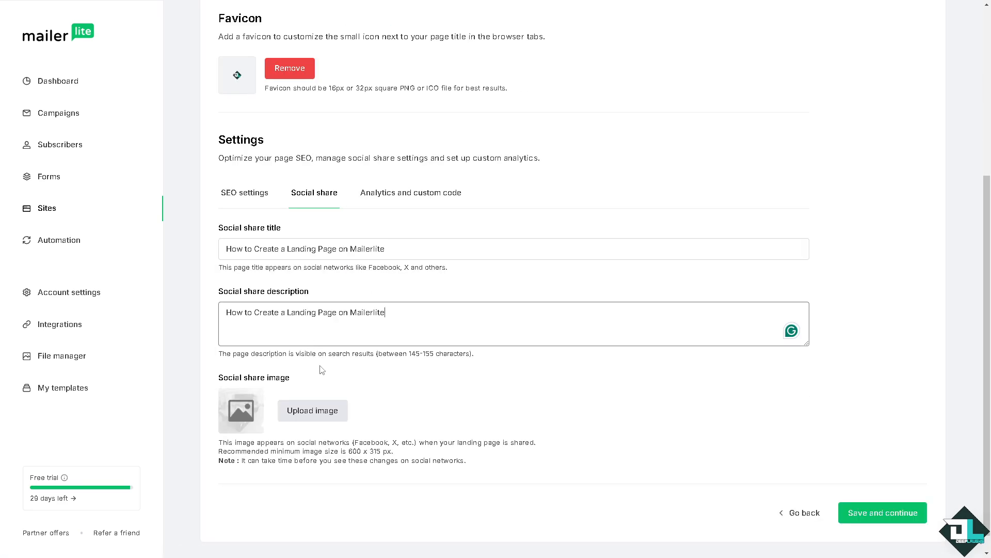
Set the social share image to the existing "how to create a landing page" thumbnail from the file manager.
{"action": "left_click", "coordinate": [311, 411]}
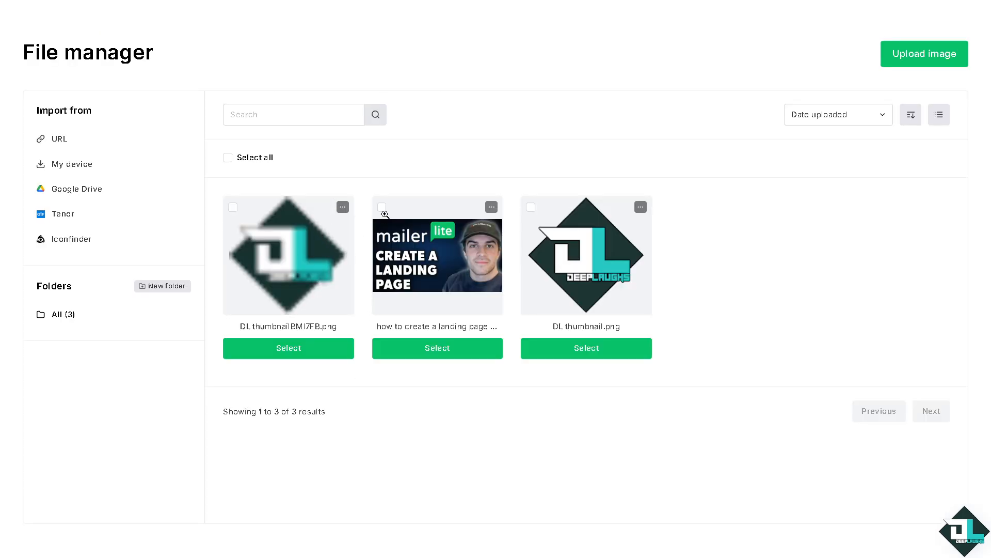
{"action": "left_click", "coordinate": [382, 207]}
{"action": "left_click", "coordinate": [437, 361]}
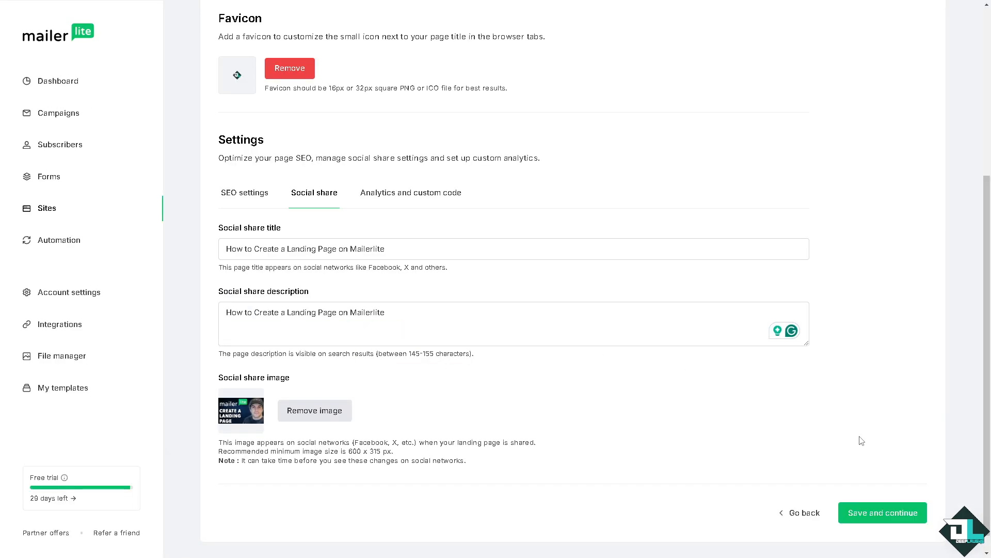
Check the analytics and custom code options, then save the page settings and review their summary in the landing page overview.
{"action": "left_click", "coordinate": [427, 202]}
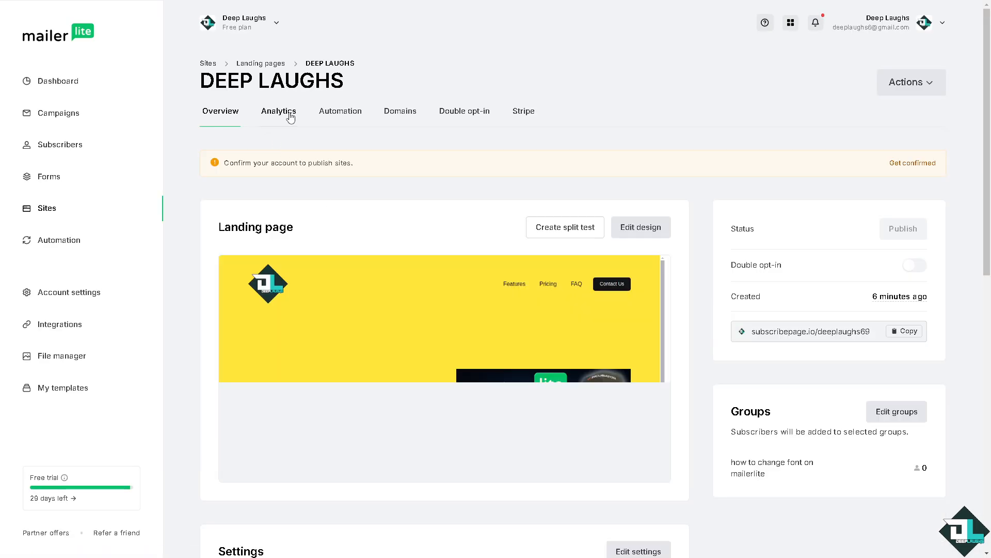
{"action": "scroll", "coordinate": [353, 240], "scroll_direction": "down", "scroll_amount": 10}
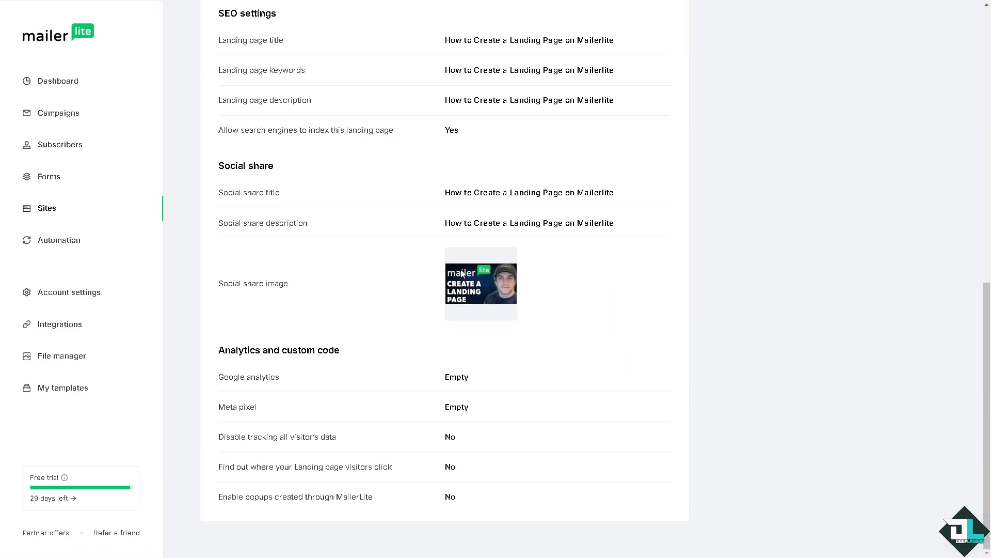
{"action": "scroll", "coordinate": [779, 298], "scroll_direction": "up", "scroll_amount": 10}
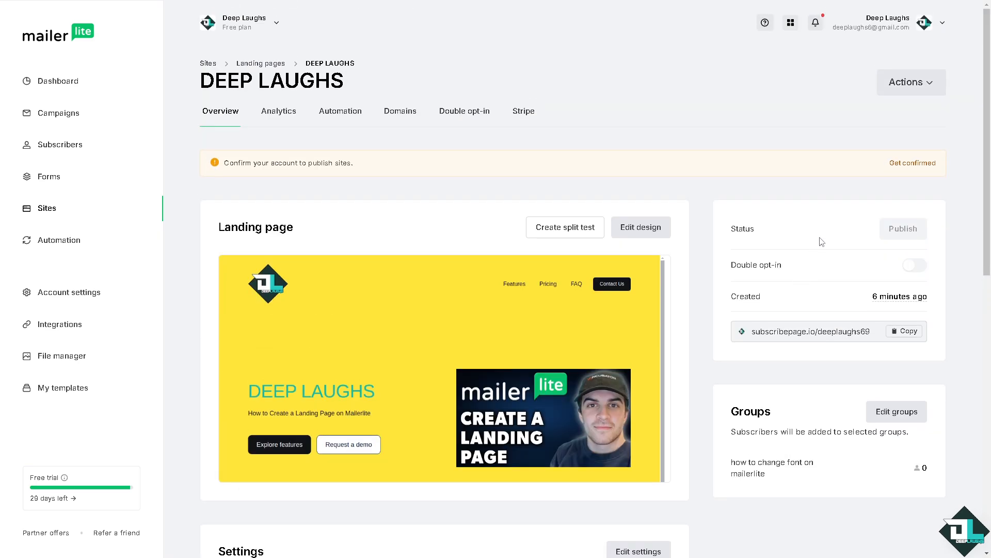
Return to the list of landing pages and open a preview of the DEEP LAUGHS page.
{"action": "left_click", "coordinate": [255, 63]}
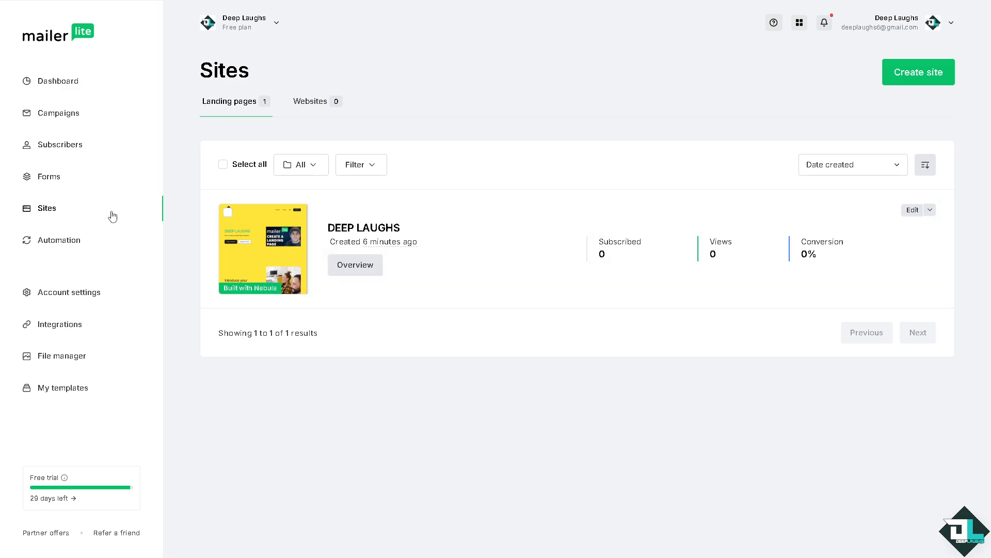
{"action": "left_click", "coordinate": [268, 254]}
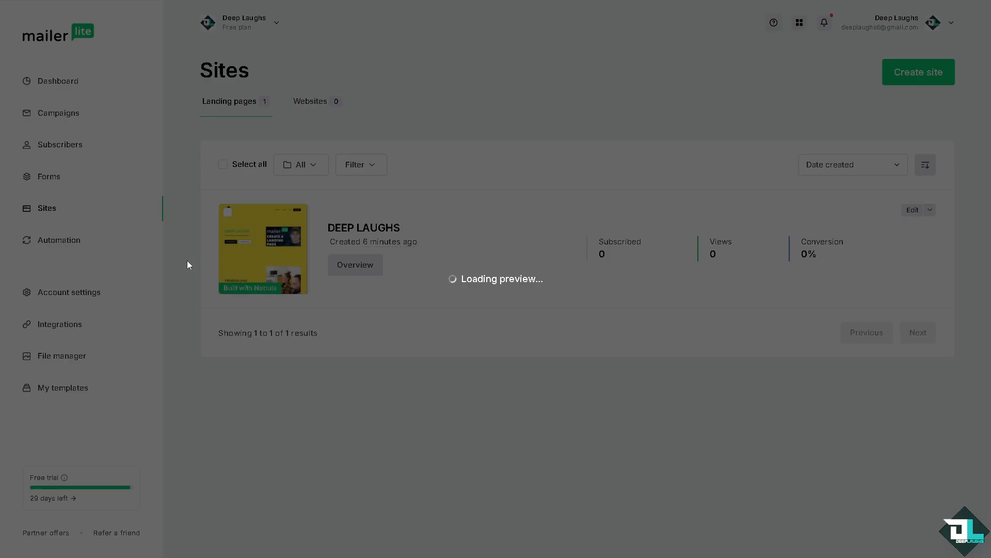